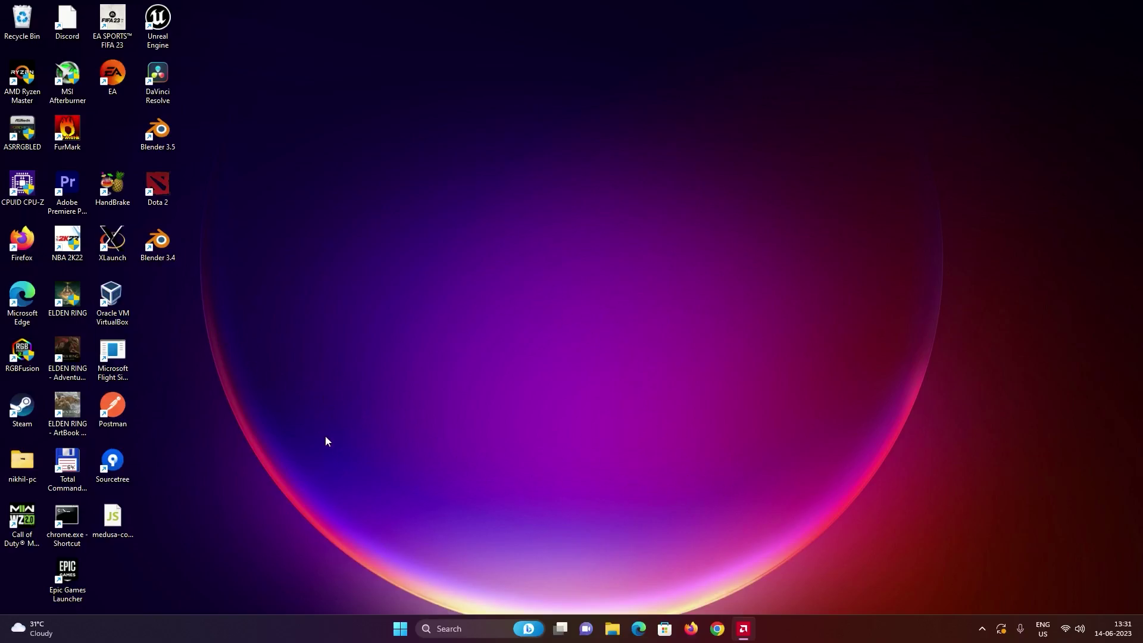
# - Search 'render' in Chrome and scroll the renderdoc.org downloads page to the All Stable Builds table
pyautogui.click(716, 628)
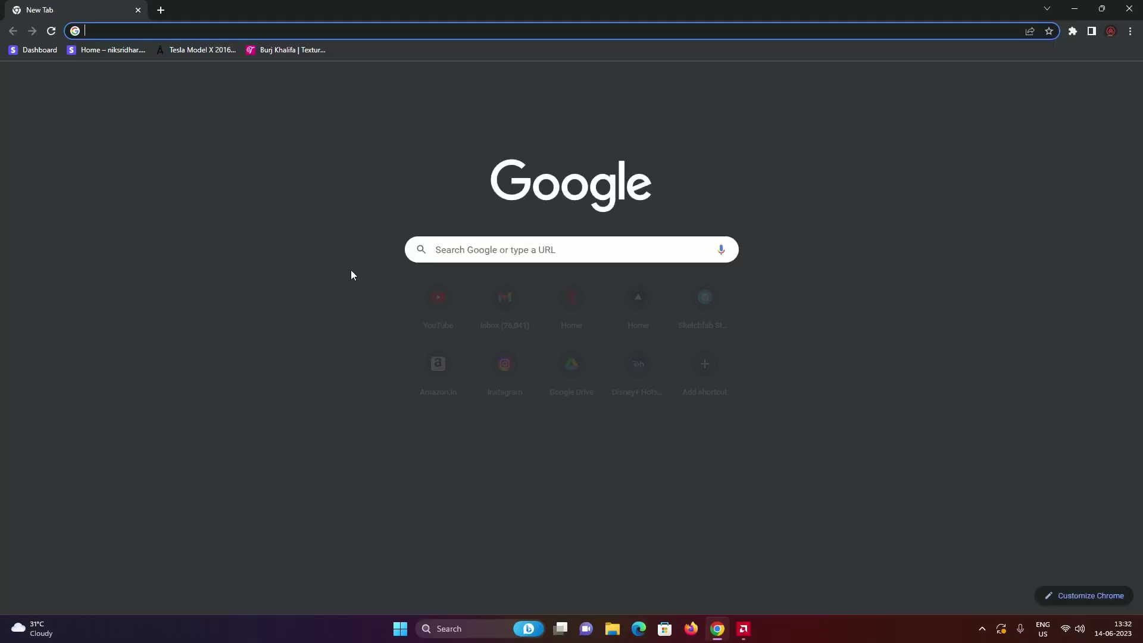
pyautogui.write('render')
pyautogui.press('Return')
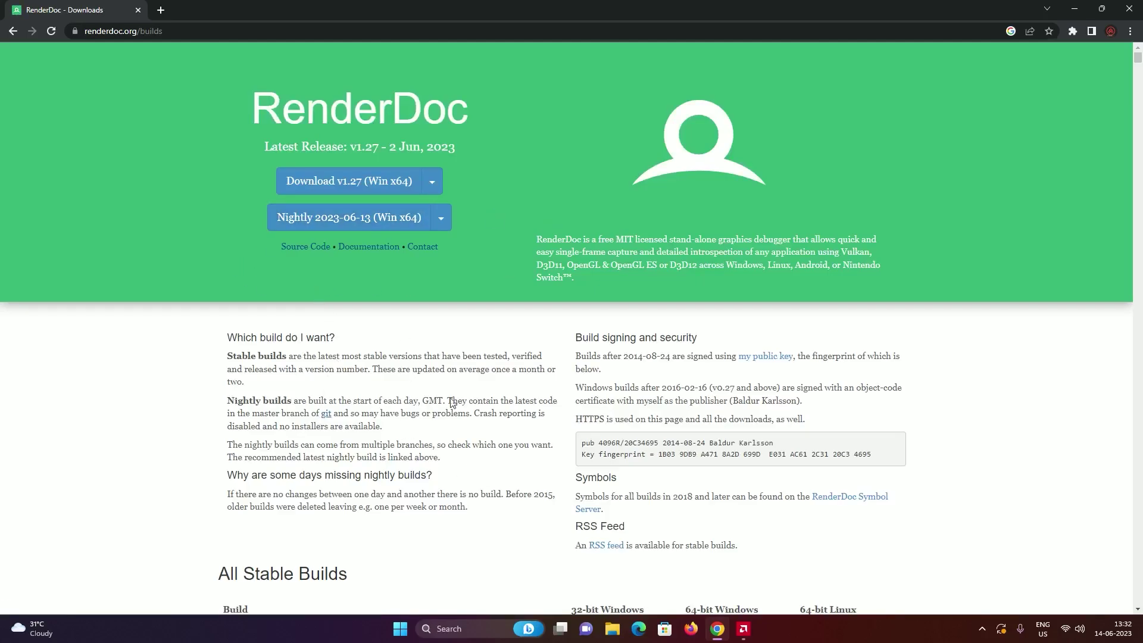
pyautogui.scroll(-4, 452, 403)
pyautogui.scroll(-2, 324, 416)
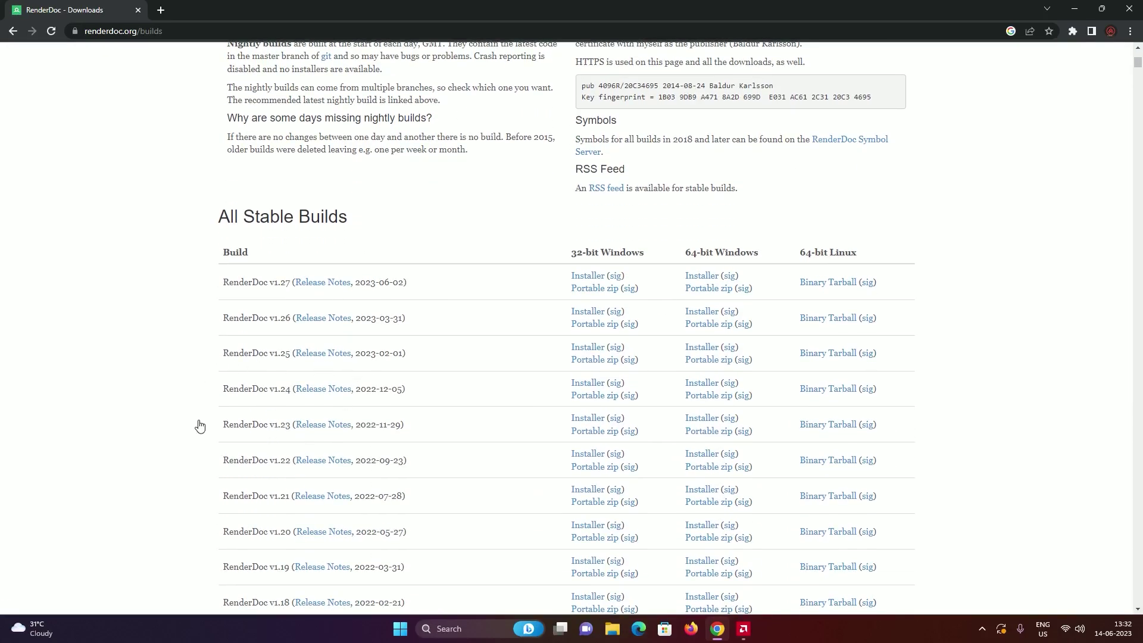
pyautogui.moveTo(197, 364); pyautogui.dragTo(902, 360)
pyautogui.click(343, 364)
# - Launch RenderDoc v1.25 from Start search and open File > Inject into Process
pyautogui.press('super')
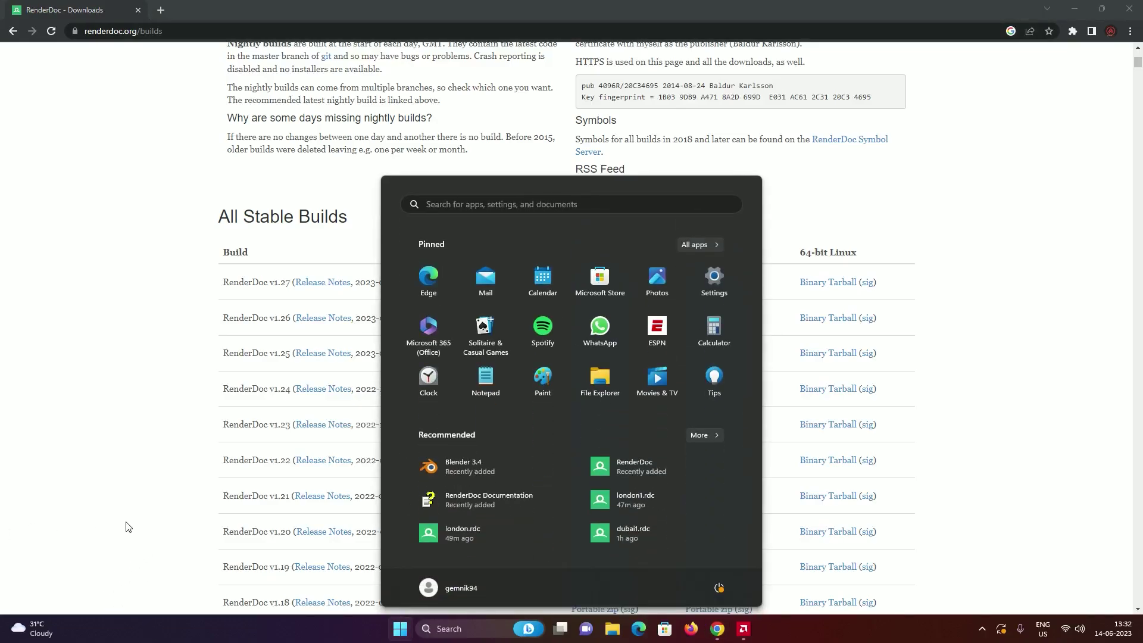
pyautogui.write('ren')
pyautogui.press('Return')
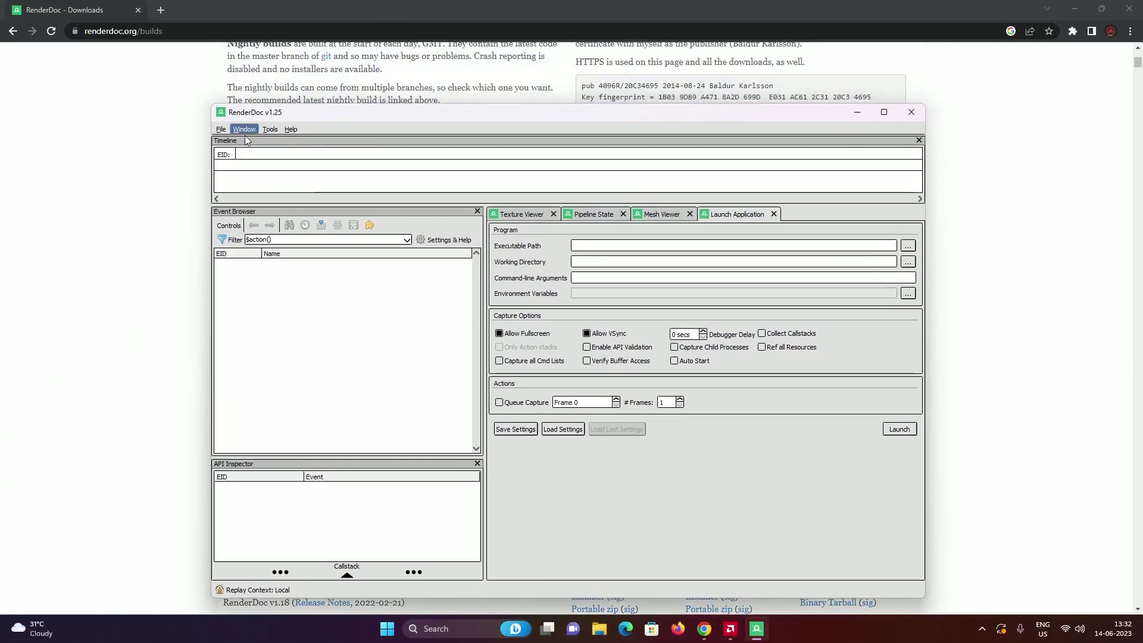
pyautogui.click(221, 129)
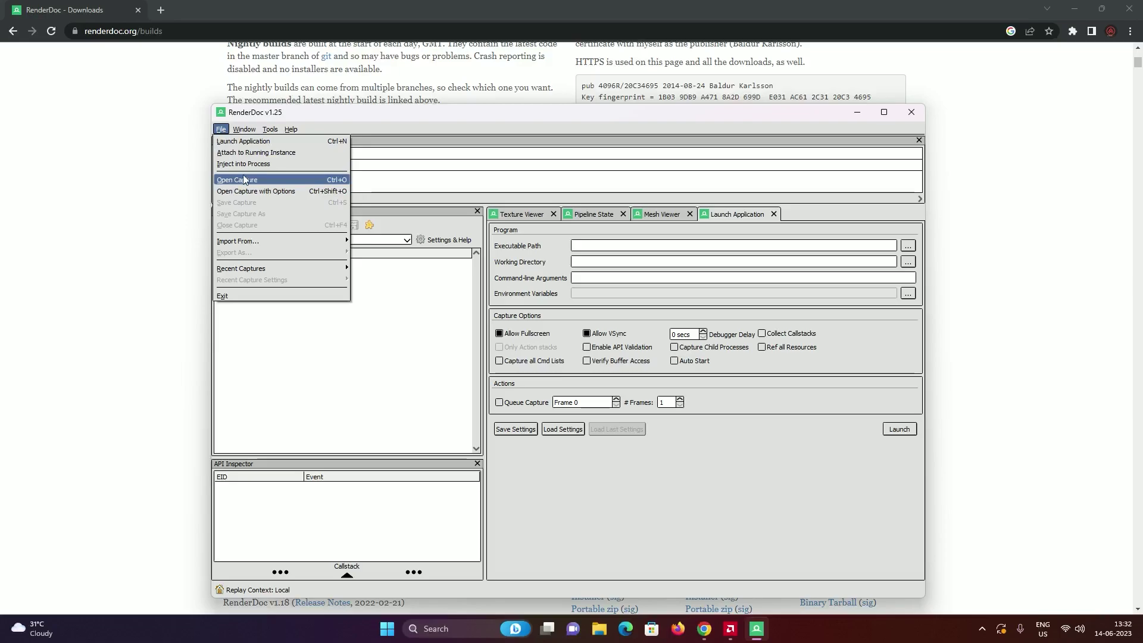
pyautogui.click(248, 164)
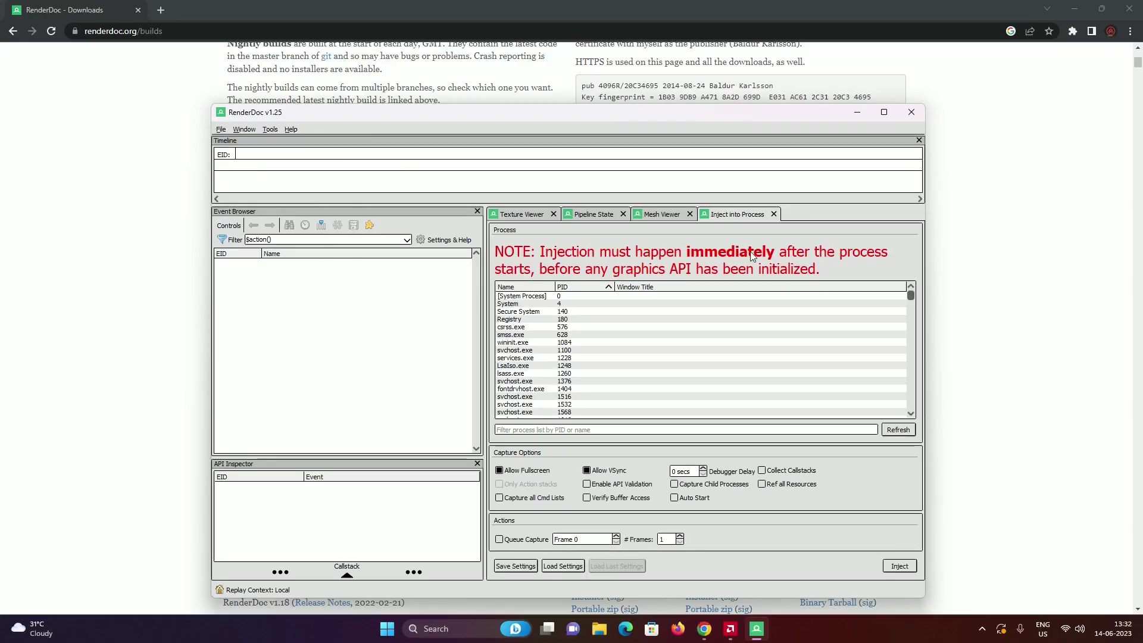
# - Minimize Chrome and move the RenderDoc window aside to reveal the desktop shortcuts
pyautogui.click(1073, 9)
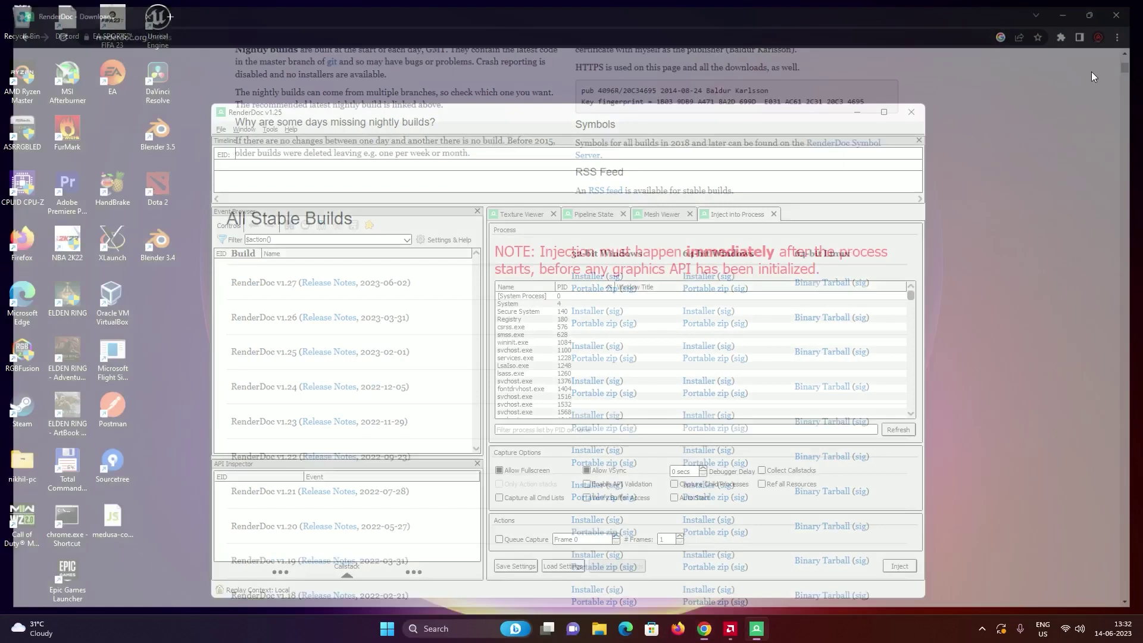
pyautogui.moveTo(463, 122); pyautogui.dragTo(535, 101)
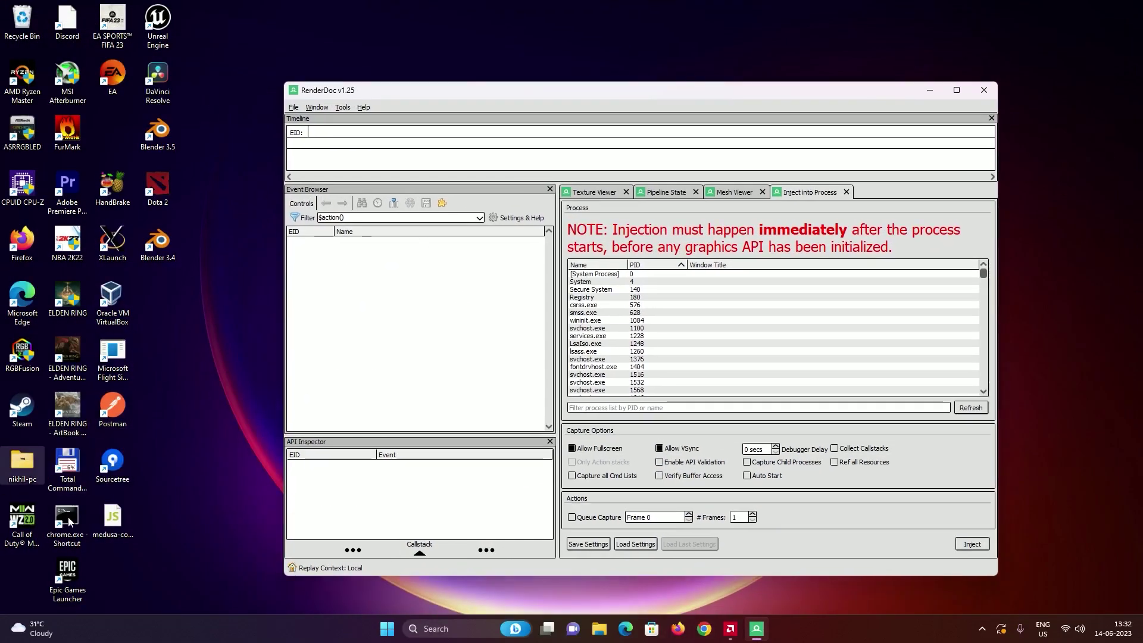
pyautogui.click(112, 521)
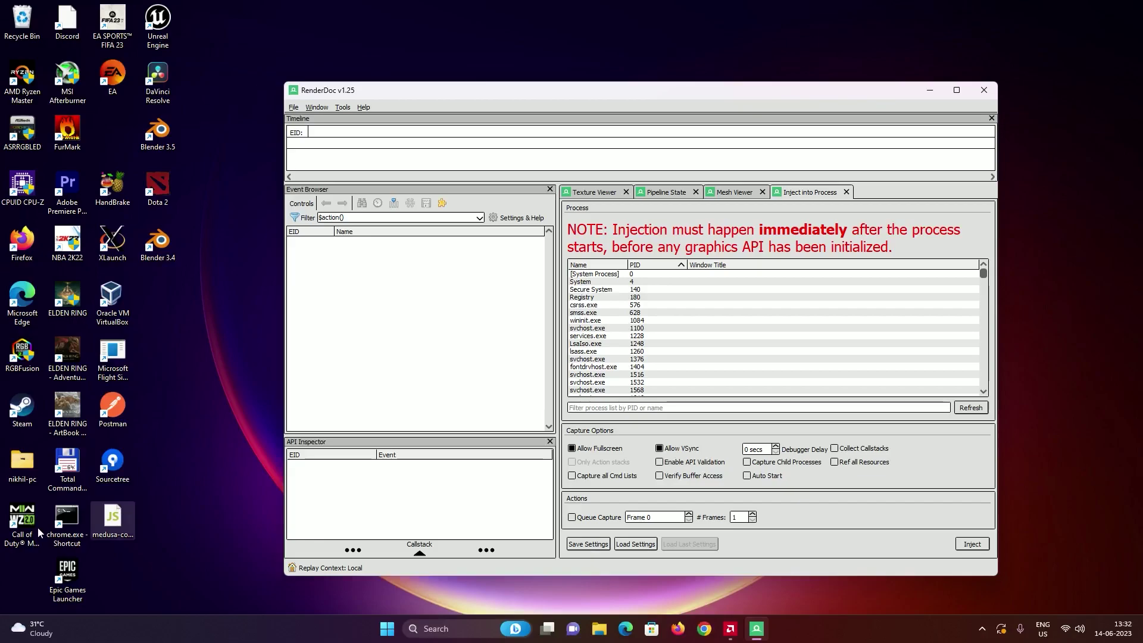
# - Inspect the Target command in the chrome.exe shortcut's Properties, then close it without changes
pyautogui.rightClick(68, 516)
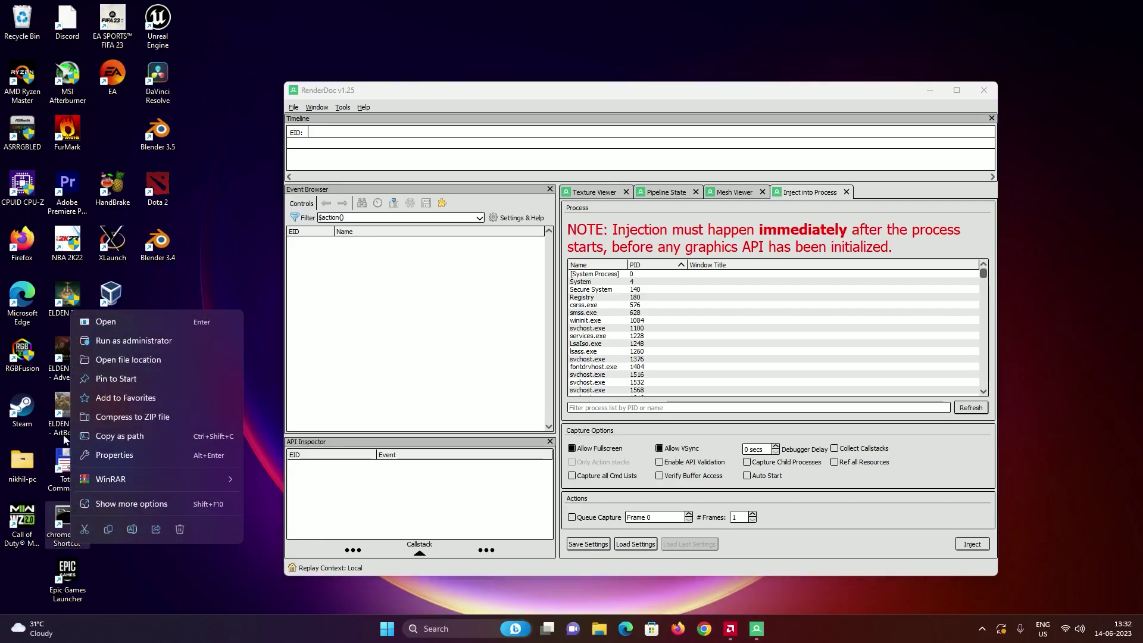
pyautogui.click(119, 505)
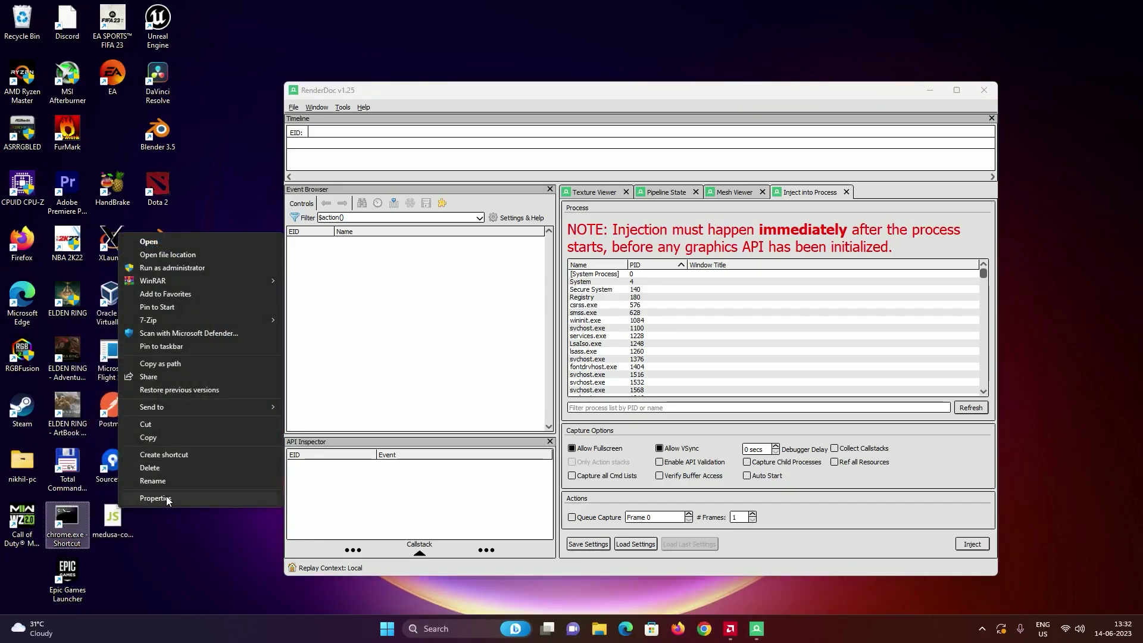
pyautogui.click(156, 499)
pyautogui.moveTo(229, 413); pyautogui.dragTo(162, 419)
pyautogui.click(219, 415)
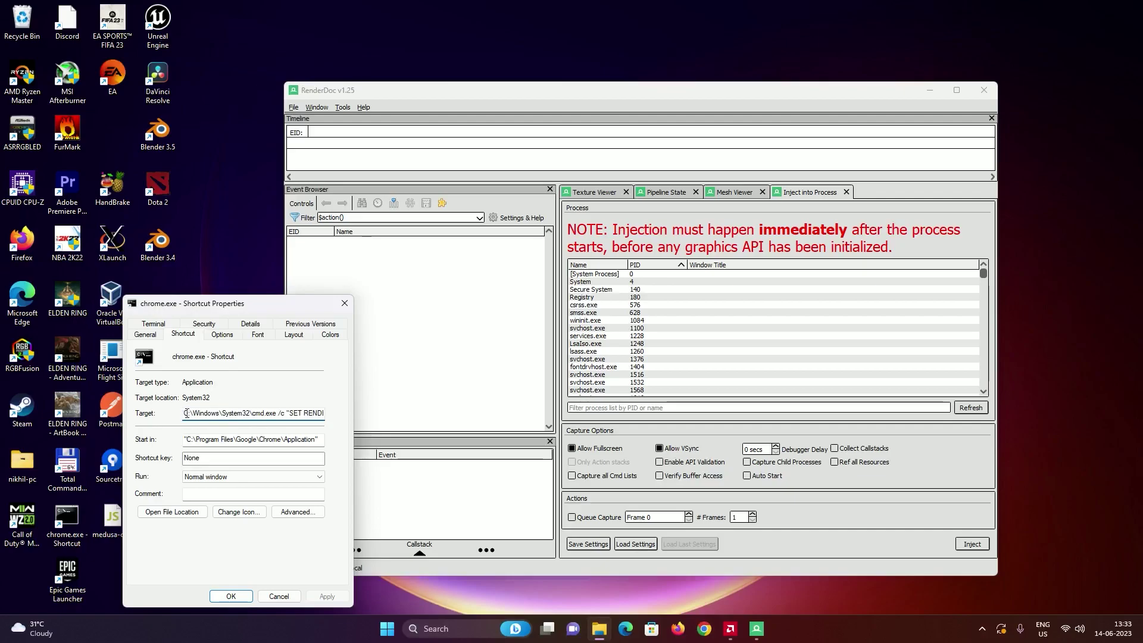
pyautogui.moveTo(186, 414); pyautogui.dragTo(334, 413)
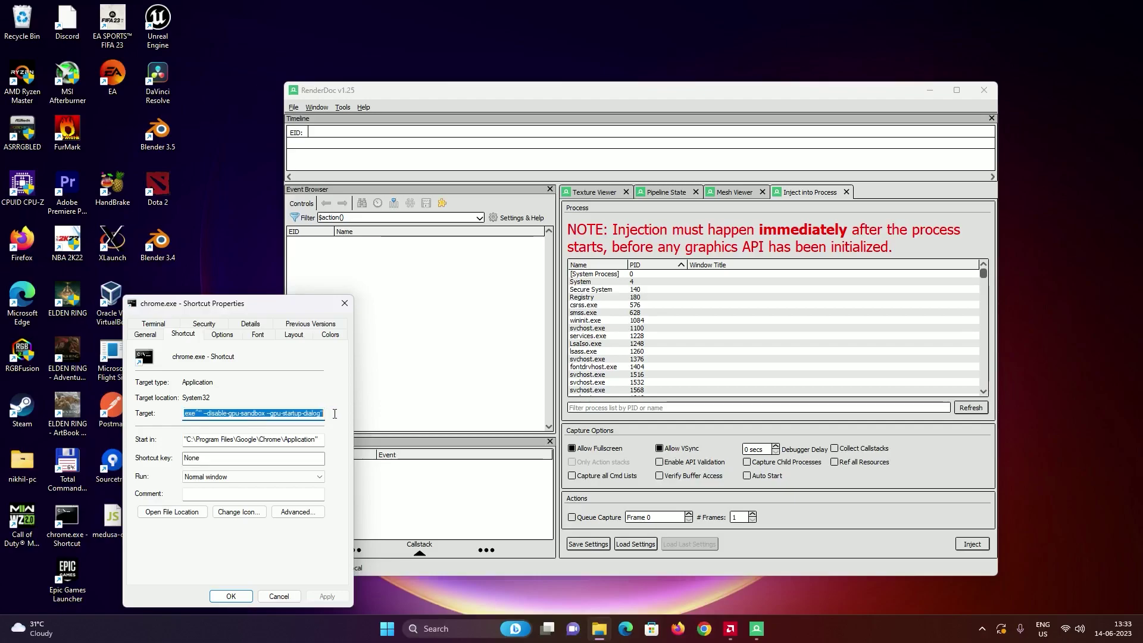
pyautogui.click(343, 304)
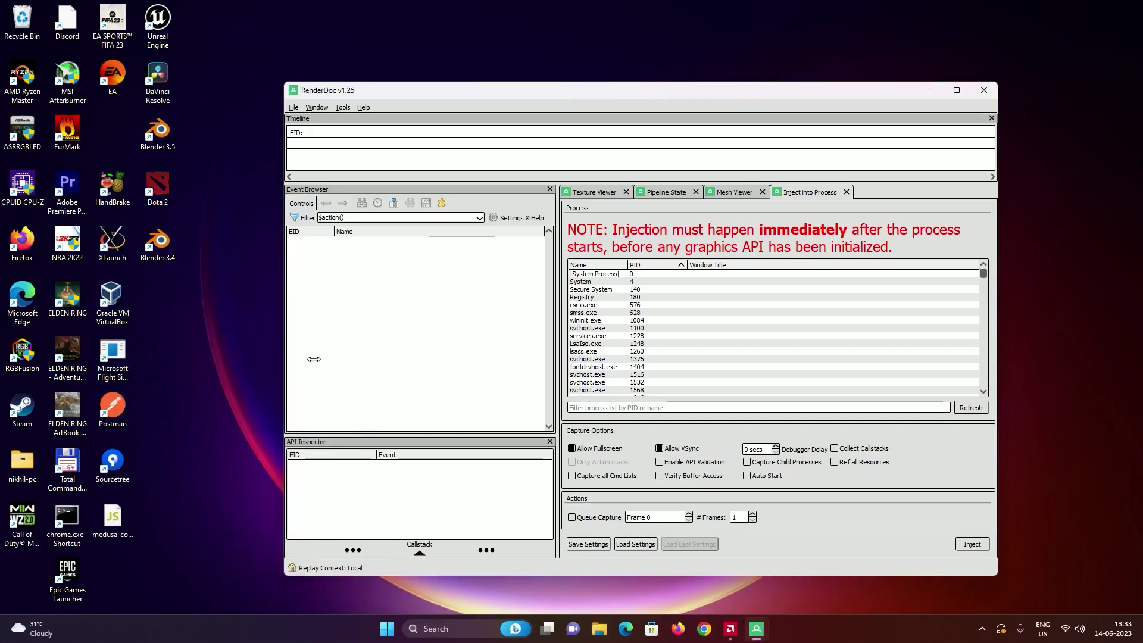
pyautogui.click(67, 524)
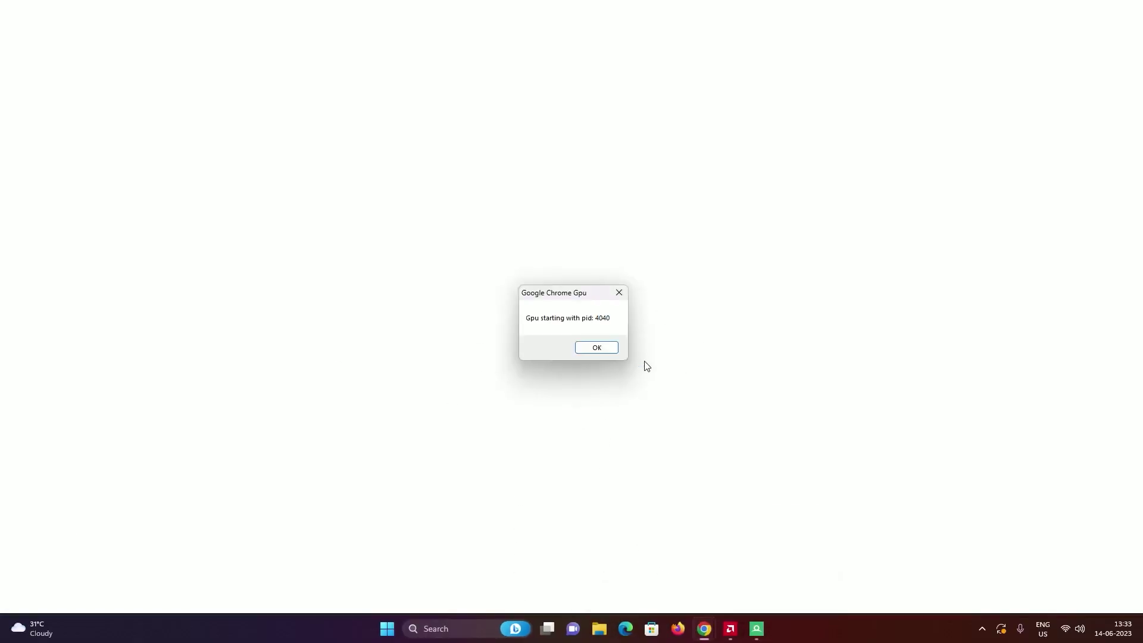
# - Refresh RenderDoc's process list and inject into the chrome.exe GPU process, PID 4040
pyautogui.moveTo(757, 629)
pyautogui.click(755, 568)
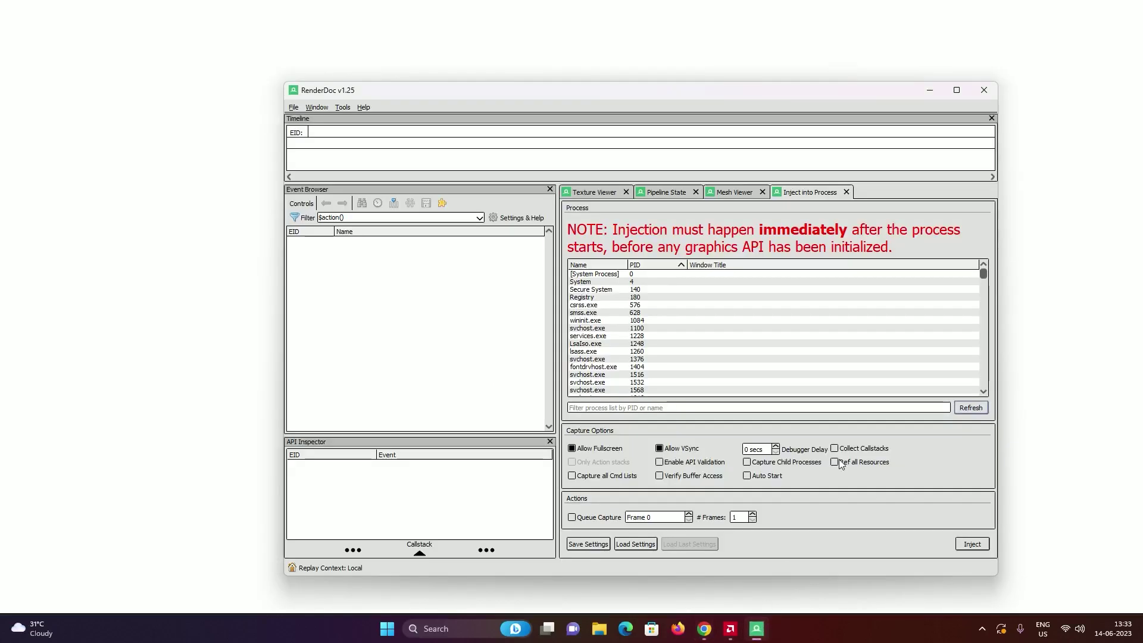
pyautogui.click(961, 411)
pyautogui.moveTo(983, 277); pyautogui.dragTo(990, 318)
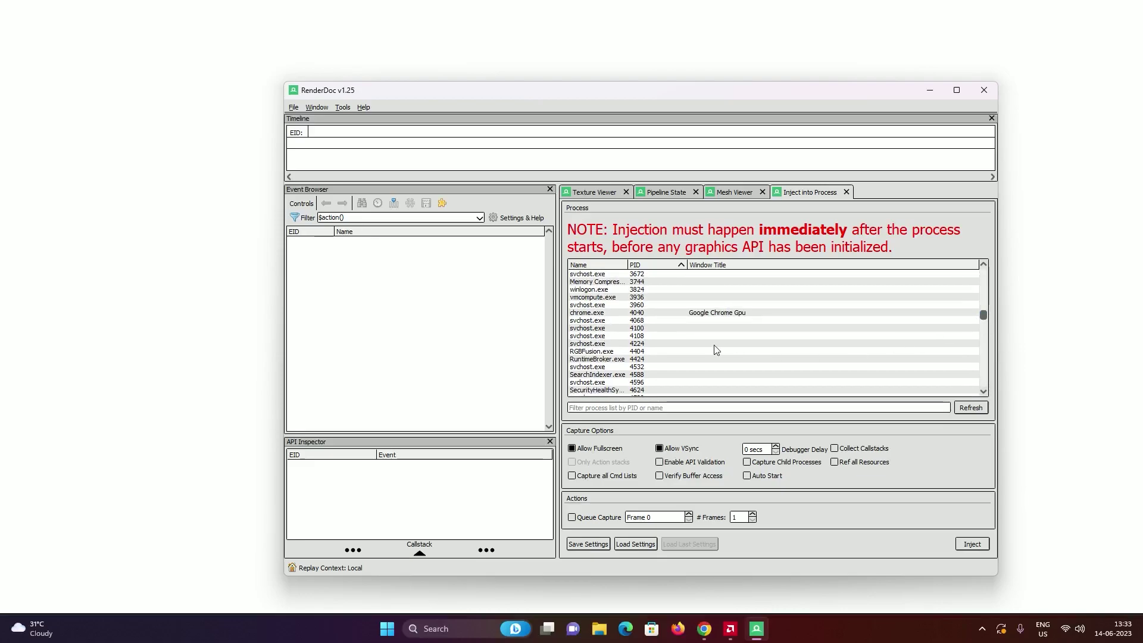
pyautogui.doubleClick(646, 314)
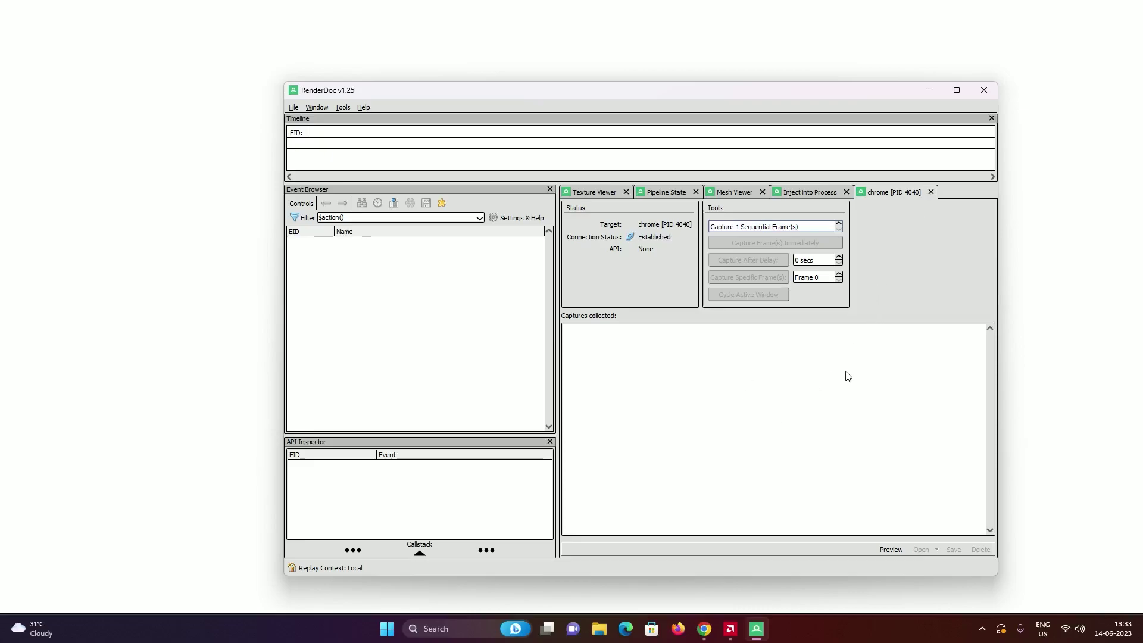
# - Dismiss Chrome's Gpu startup message so the browser continues
pyautogui.moveTo(709, 628)
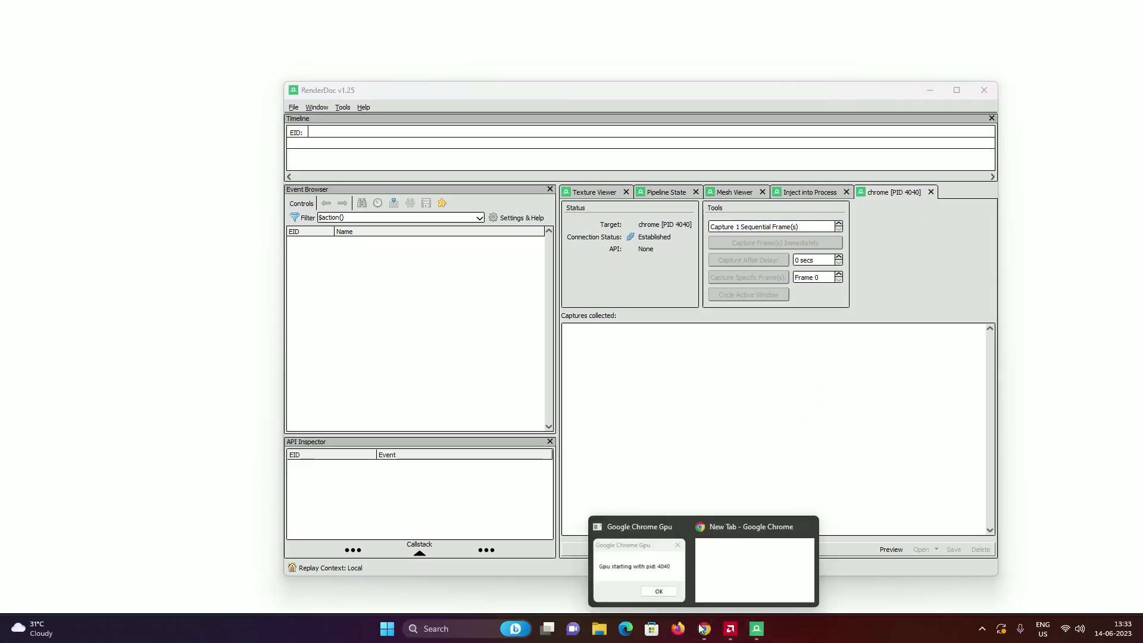
pyautogui.click(653, 585)
pyautogui.click(595, 348)
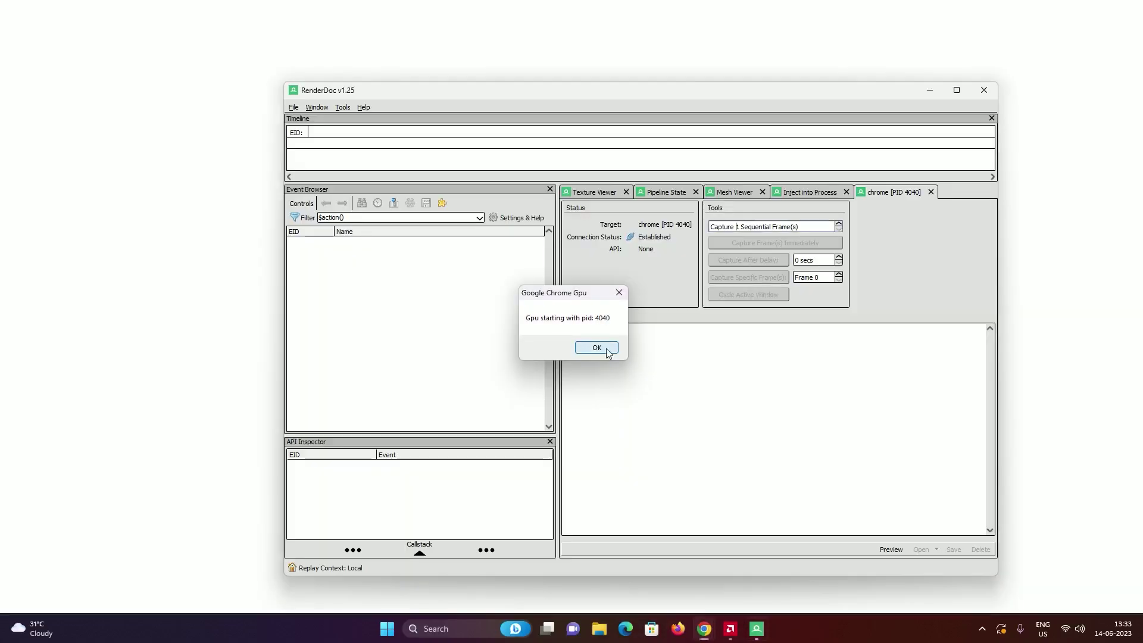
# - Confirm the startup message and open Google Maps from the 'maps' suggestion
pyautogui.click(225, 194)
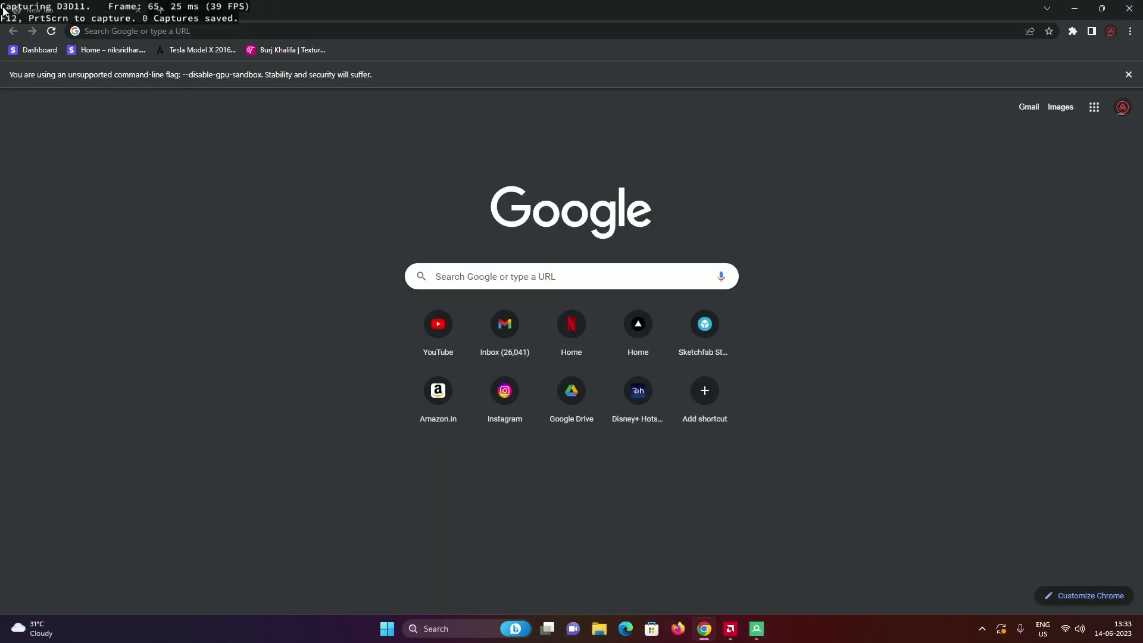
pyautogui.click(343, 31)
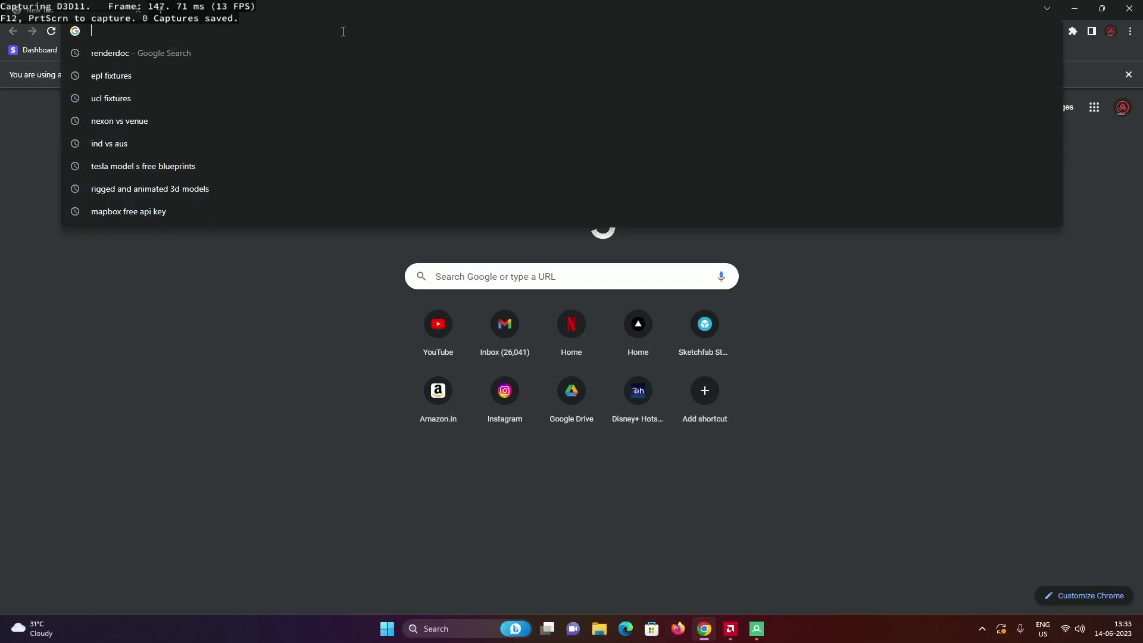
pyautogui.write('maps')
pyautogui.press('Return')
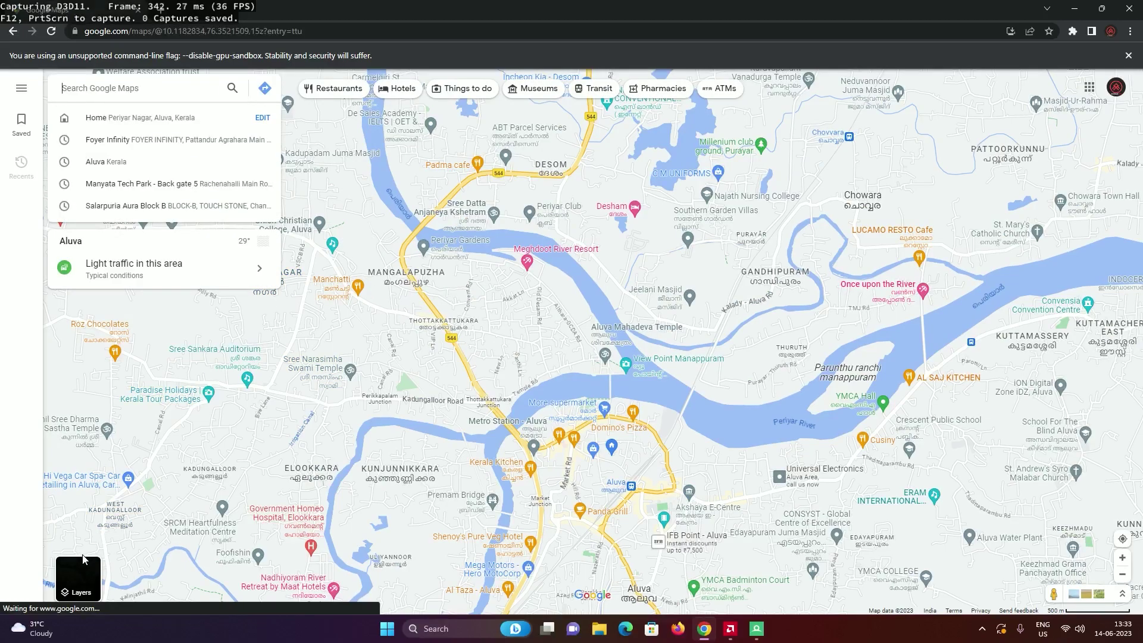
# - Switch the map to Satellite with Globe view on and tilt into 3D
pyautogui.click(82, 586)
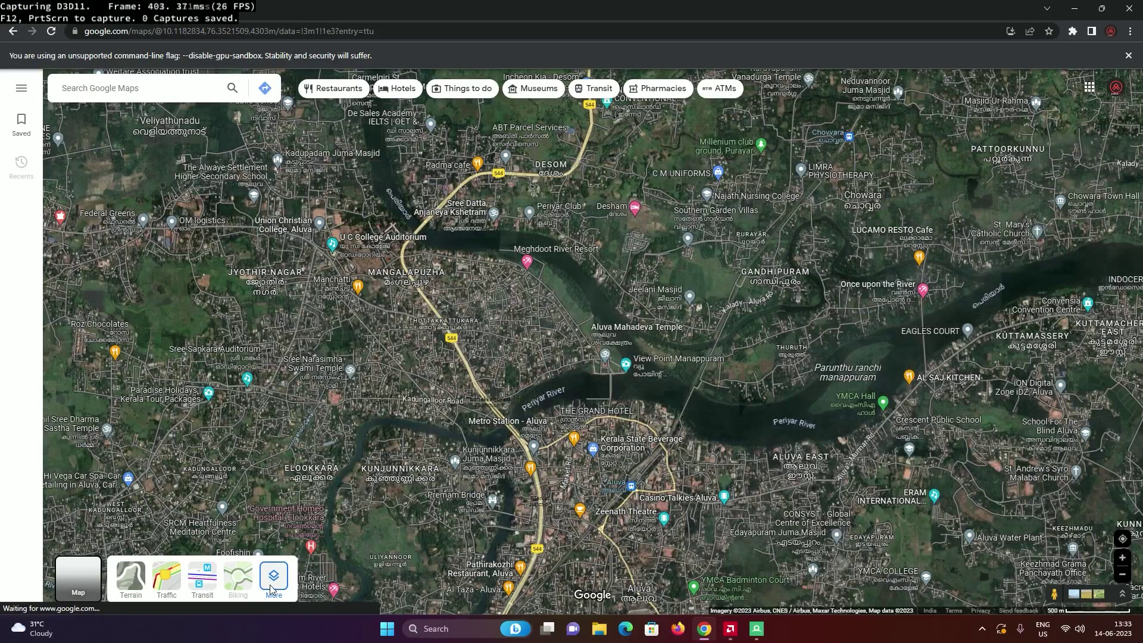
pyautogui.click(273, 575)
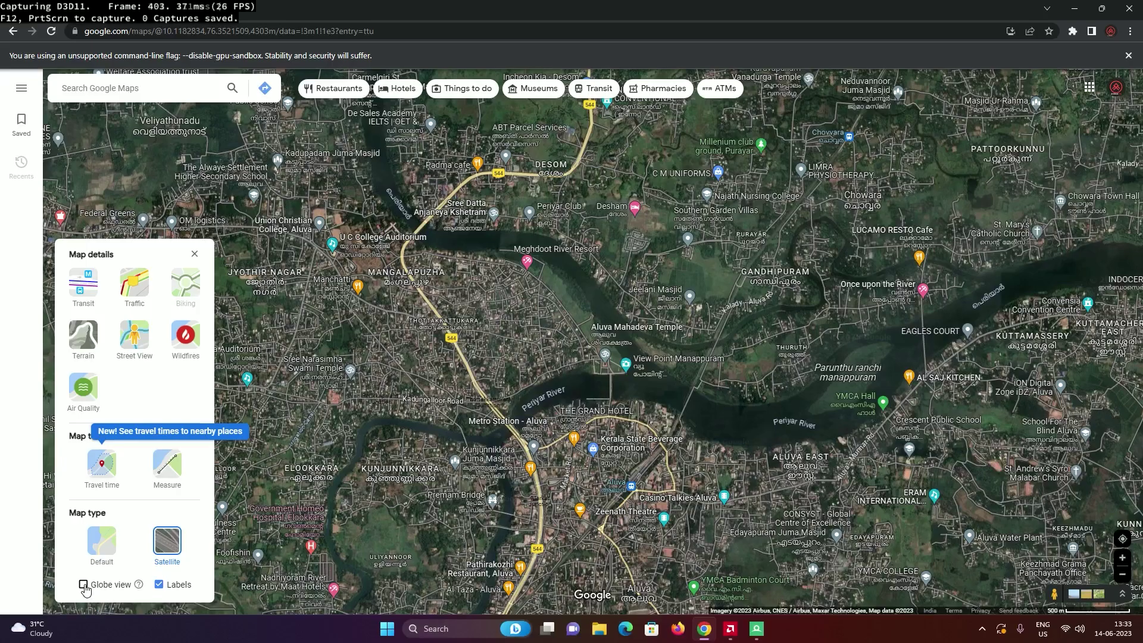
pyautogui.click(83, 585)
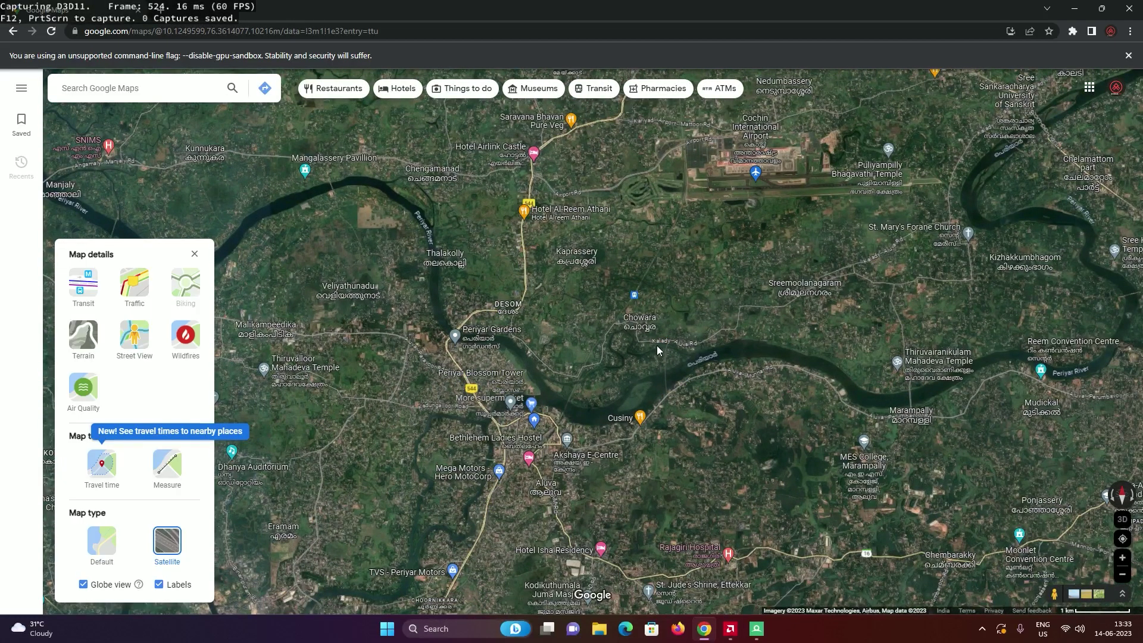
pyautogui.scroll(-3, 658, 348)
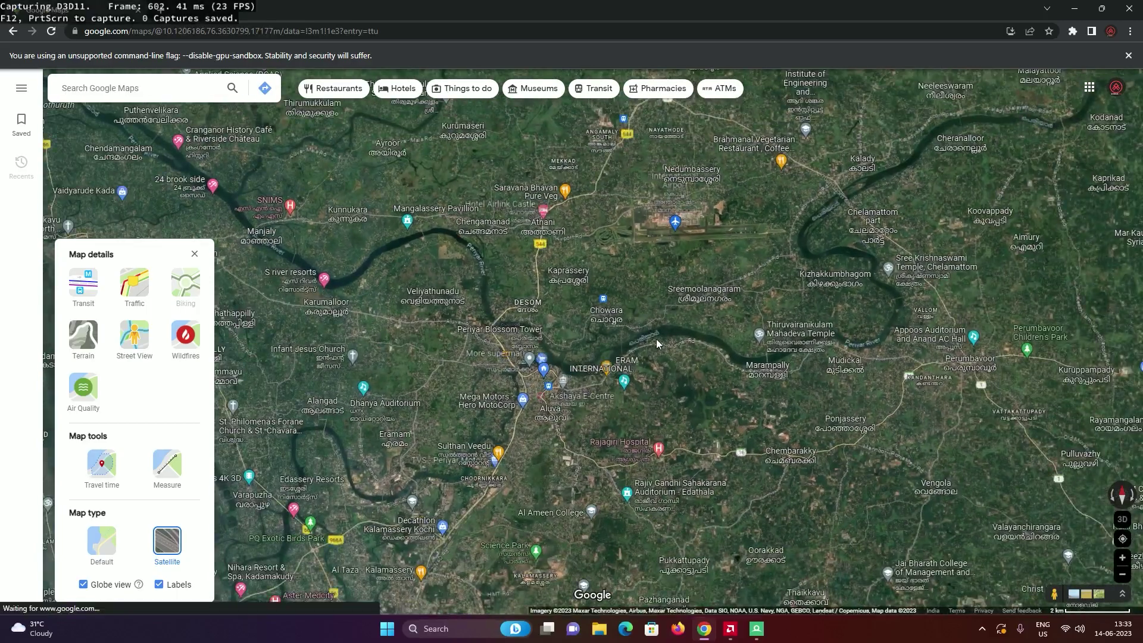
pyautogui.keyDown('ctrl'); pyautogui.moveTo(658, 343); pyautogui.dragTo(621, 388); pyautogui.keyUp('ctrl')
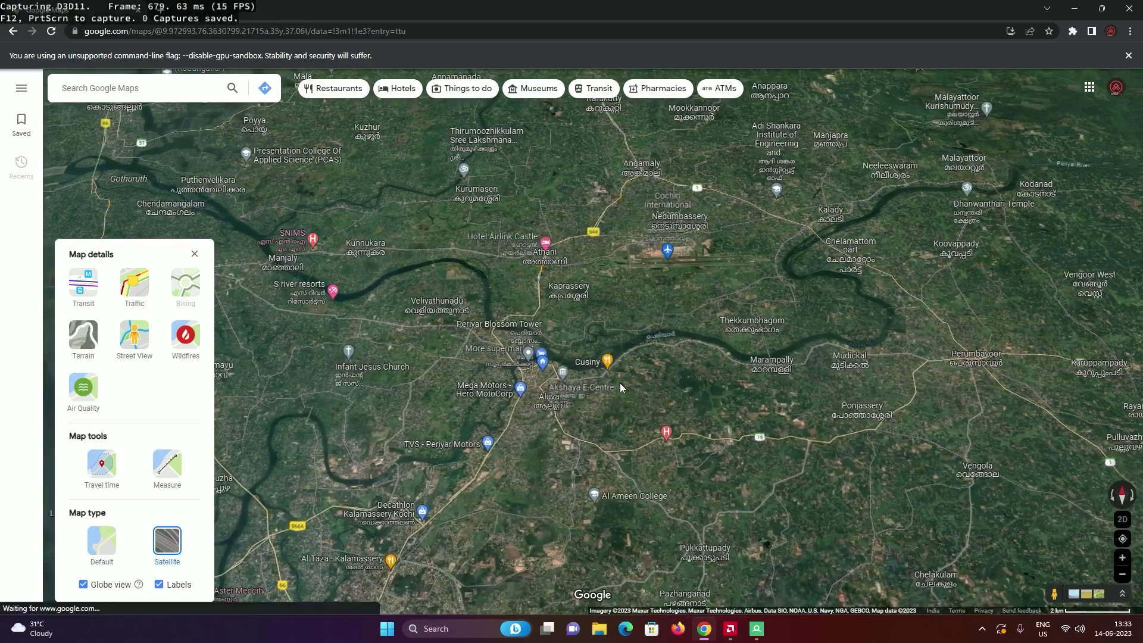
pyautogui.scroll(-5, 565, 344)
# - Zoom out and pan the globe from southern India east to Indonesia and Borneo
pyautogui.click(194, 254)
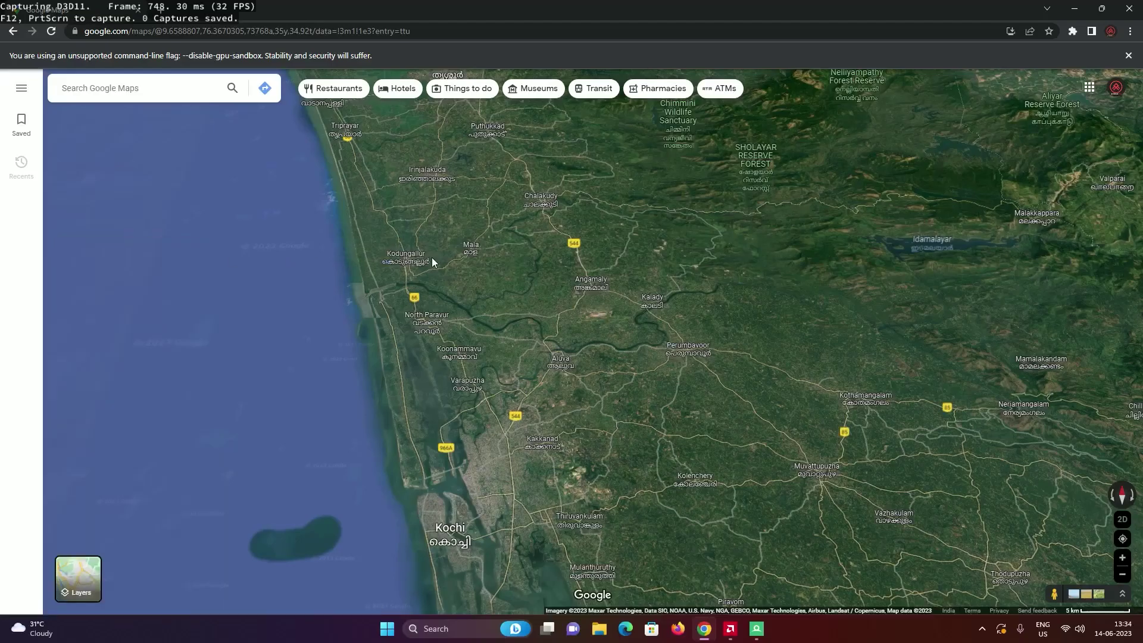
pyautogui.scroll(-3, 431, 257)
pyautogui.moveTo(452, 209); pyautogui.dragTo(500, 391)
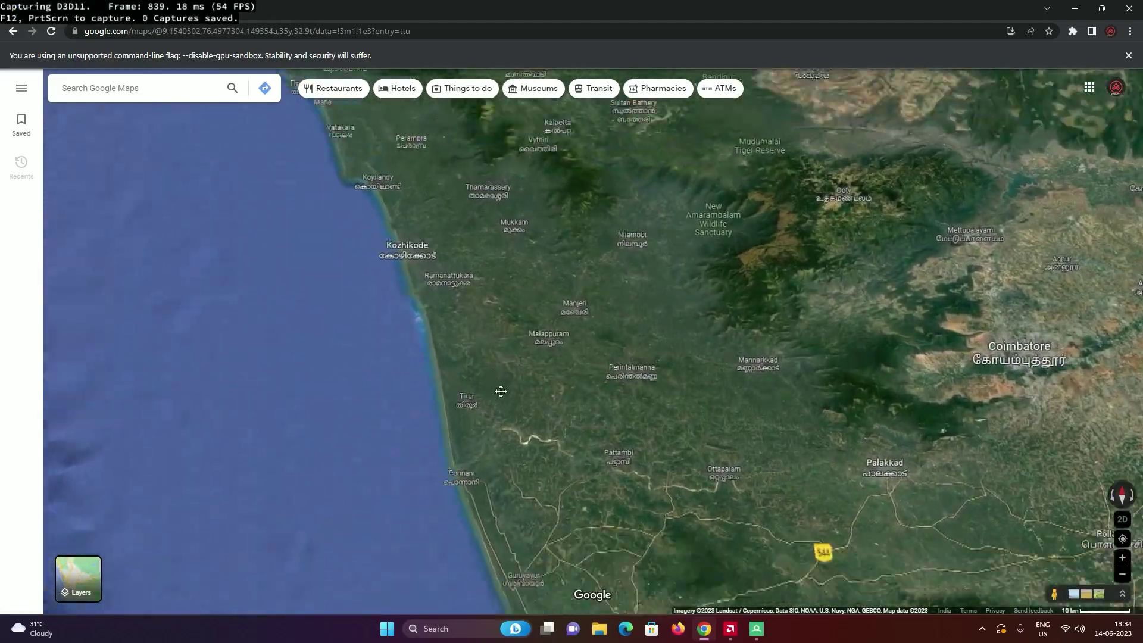
pyautogui.scroll(-8, 395, 226)
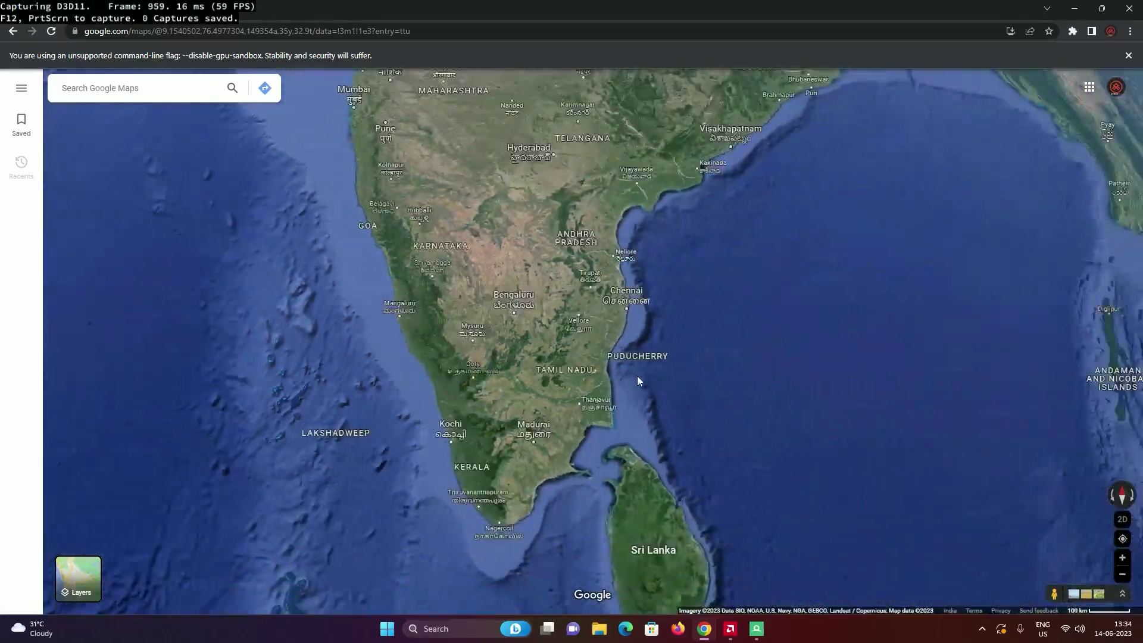
pyautogui.moveTo(834, 331); pyautogui.dragTo(452, 360)
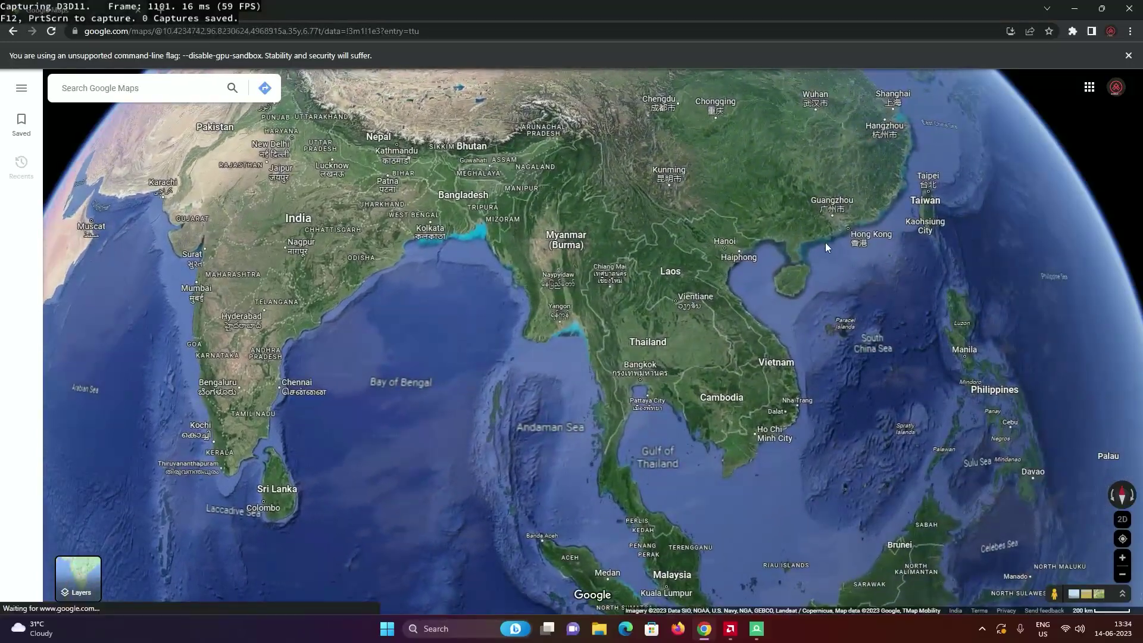
pyautogui.moveTo(825, 248); pyautogui.dragTo(653, 240)
pyautogui.moveTo(622, 566); pyautogui.dragTo(653, 199)
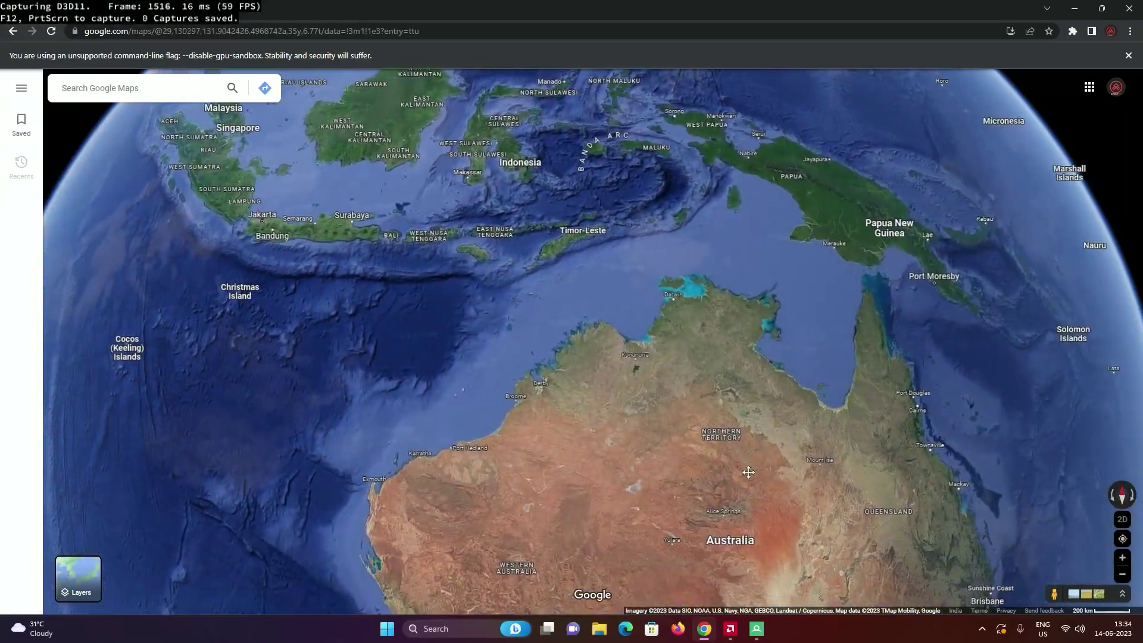
pyautogui.moveTo(748, 472); pyautogui.dragTo(670, 328)
pyautogui.moveTo(655, 250); pyautogui.dragTo(583, 370)
pyautogui.moveTo(660, 209); pyautogui.dragTo(657, 319)
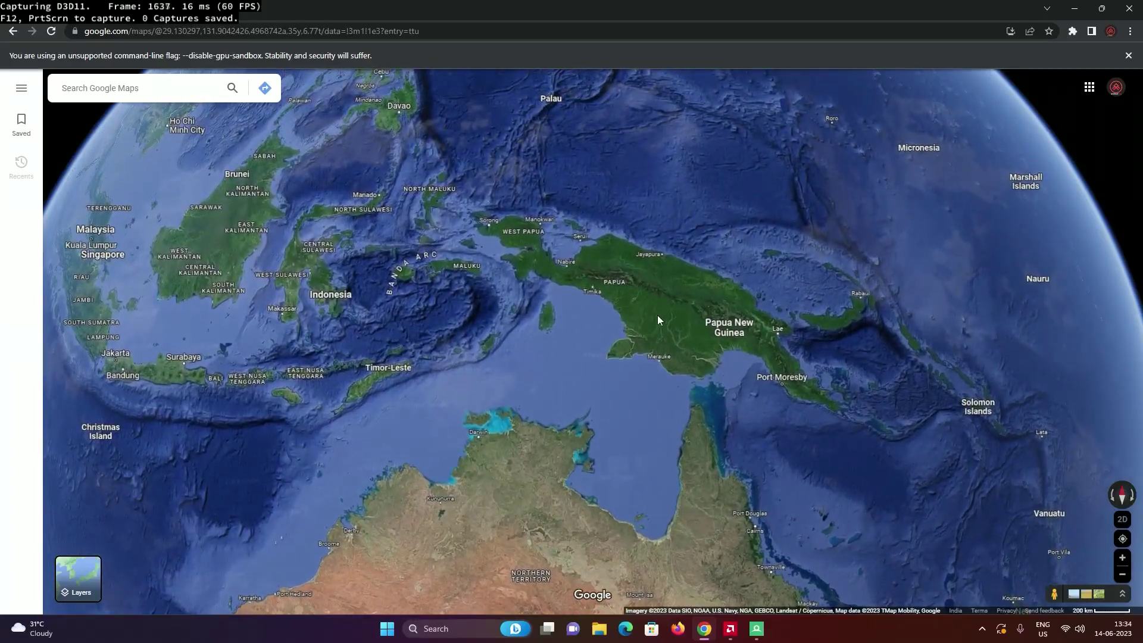
pyautogui.moveTo(483, 320); pyautogui.dragTo(641, 415)
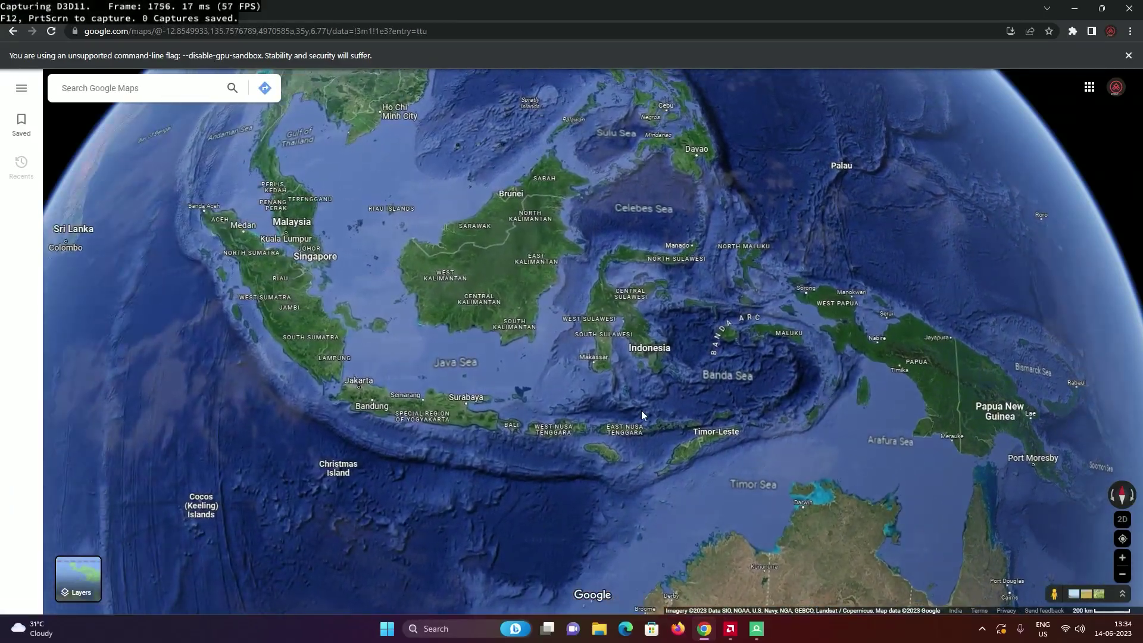
# - Zoom into Jakarta's Kuningan district and tilt toward the horizon for a 3D view
pyautogui.scroll(3, 636, 438)
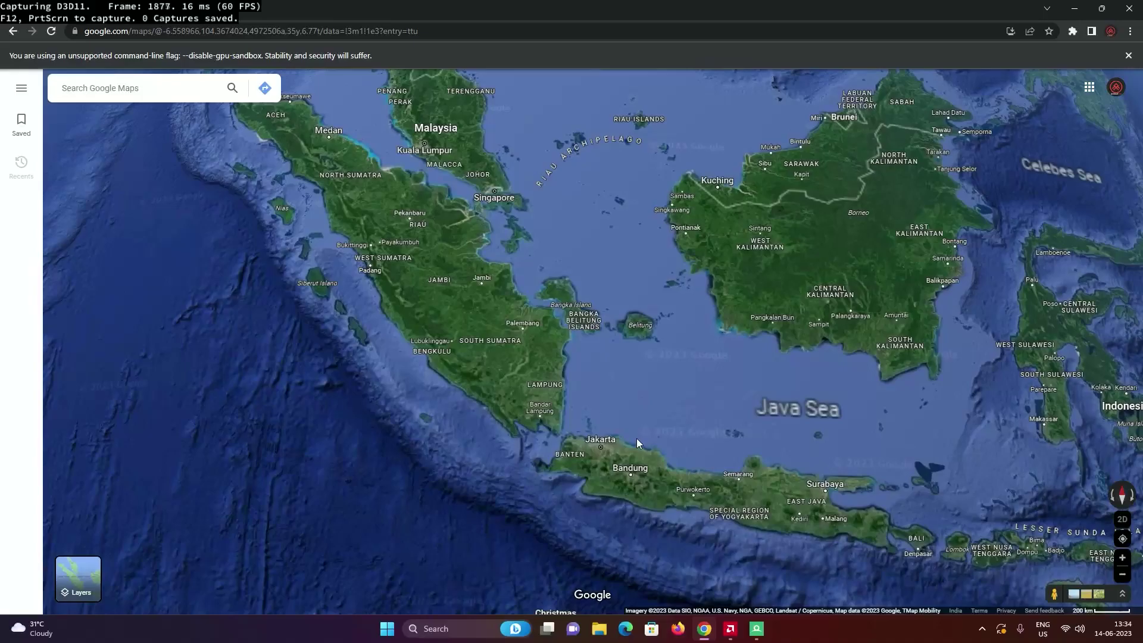
pyautogui.scroll(5, 631, 442)
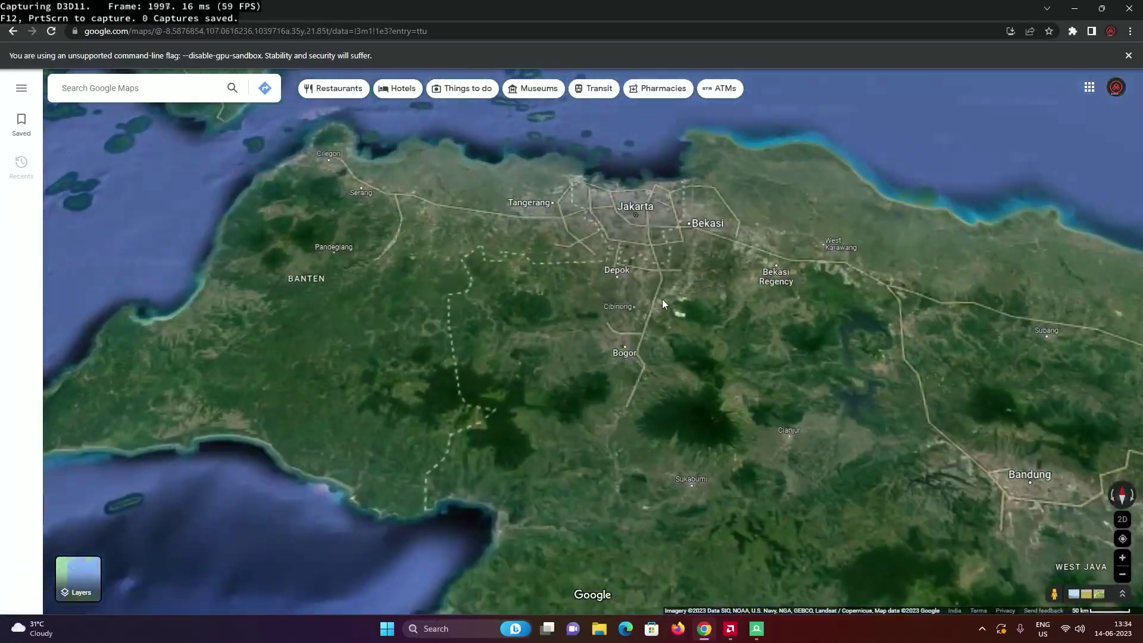
pyautogui.scroll(5, 662, 298)
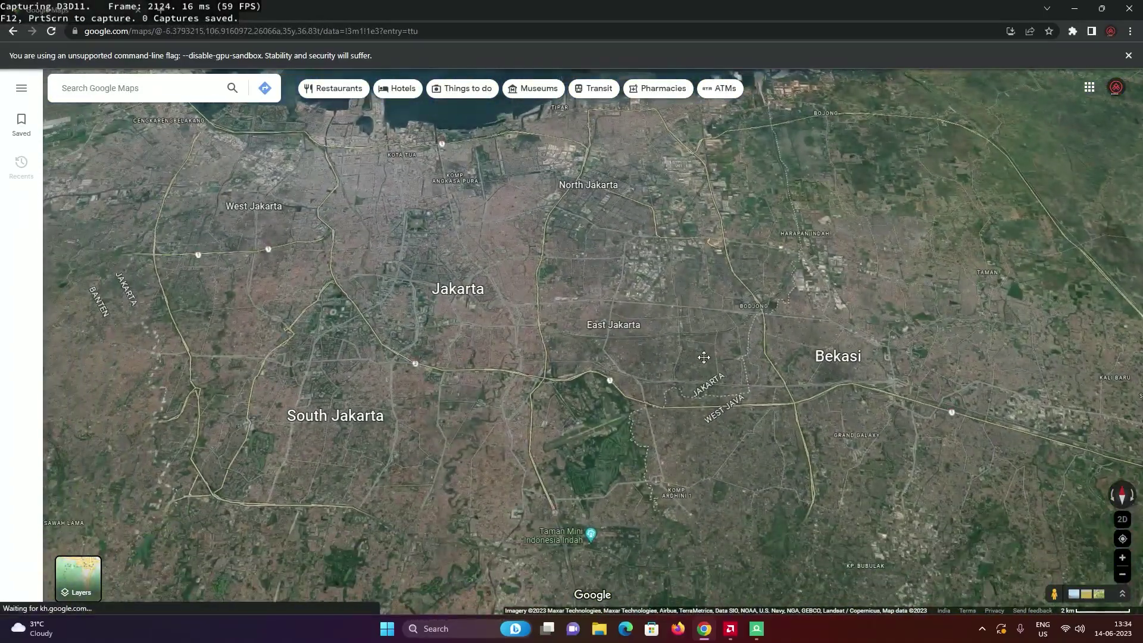
pyautogui.scroll(6, 534, 338)
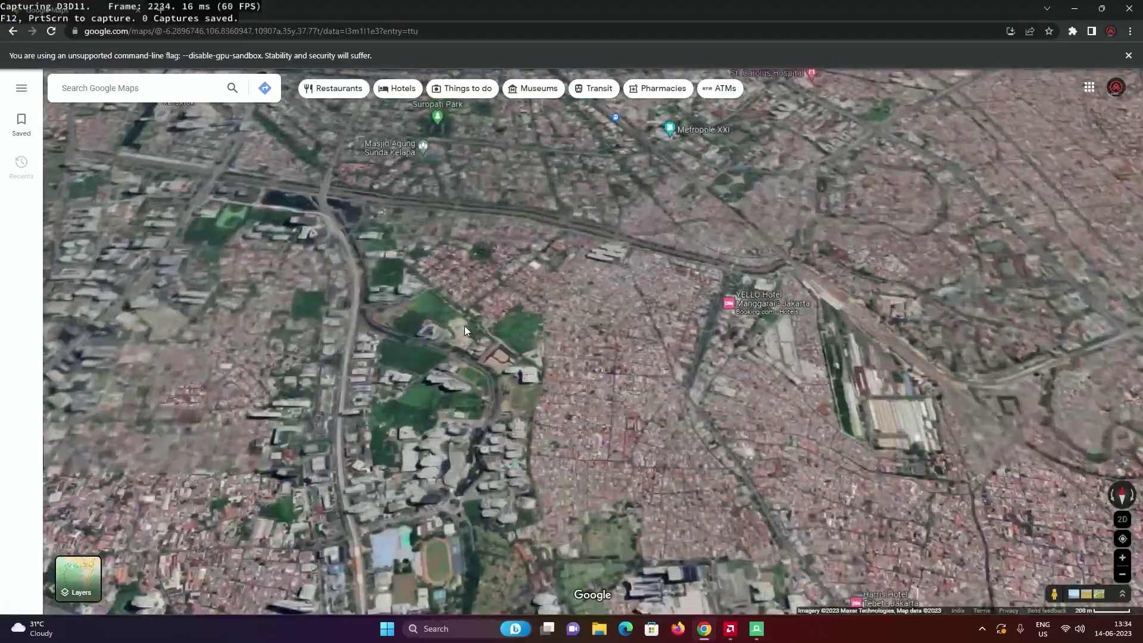
pyautogui.scroll(6, 465, 326)
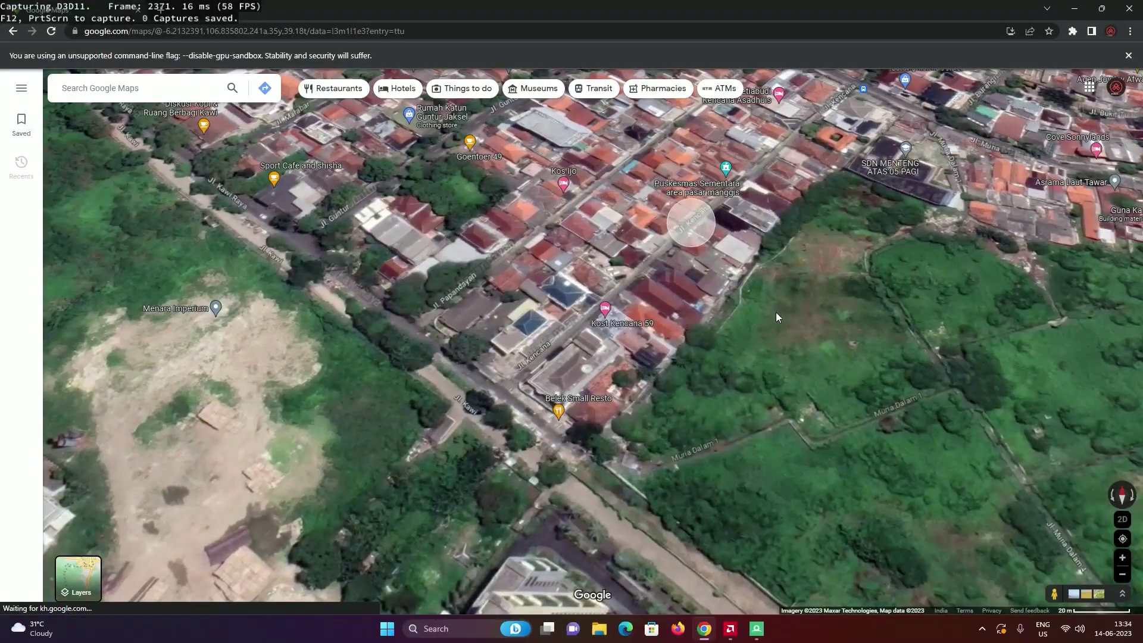
pyautogui.keyDown('ctrl'); pyautogui.moveTo(745, 301); pyautogui.dragTo(694, 186); pyautogui.keyUp('ctrl')
pyautogui.scroll(-4, 762, 206)
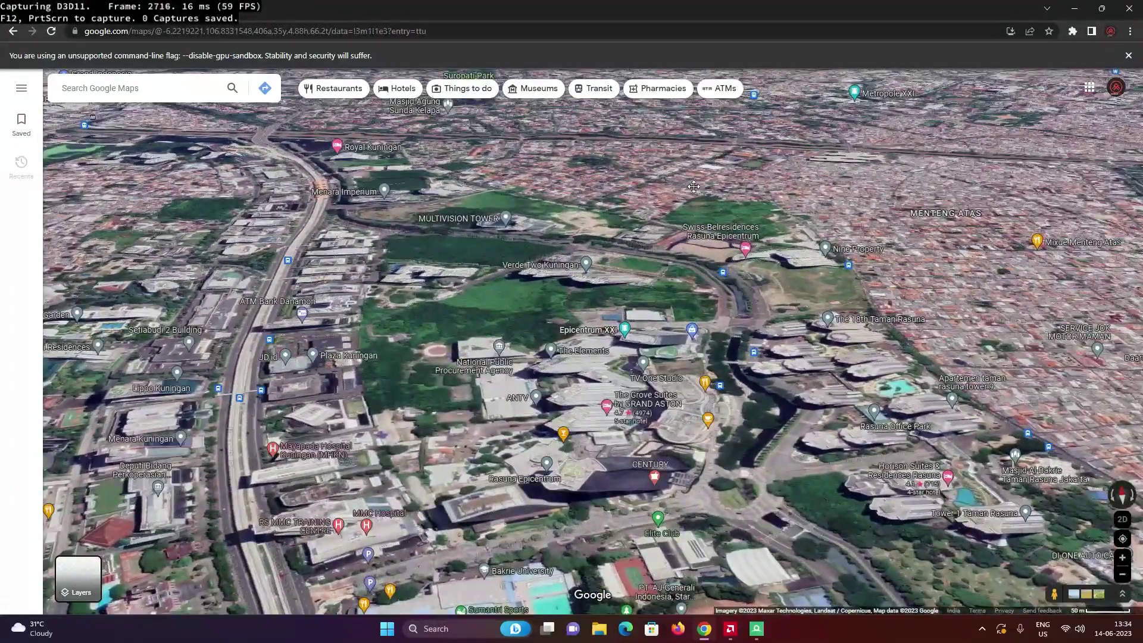
# - Fly the map to 'London, UK' and clear the search panel
pyautogui.click(126, 88)
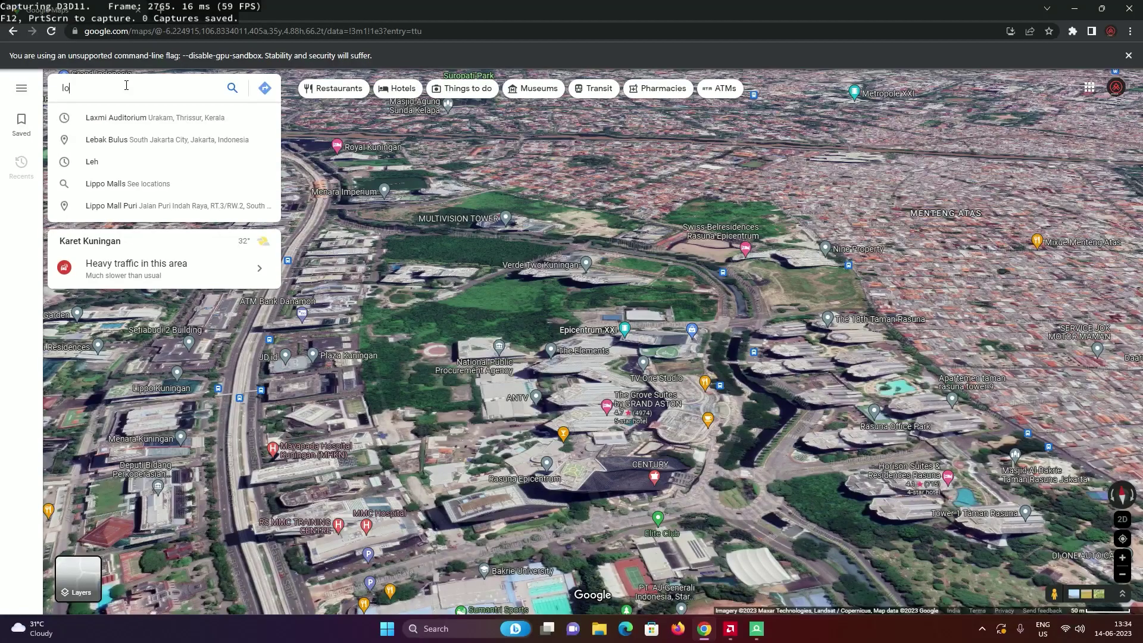
pyautogui.click(104, 117)
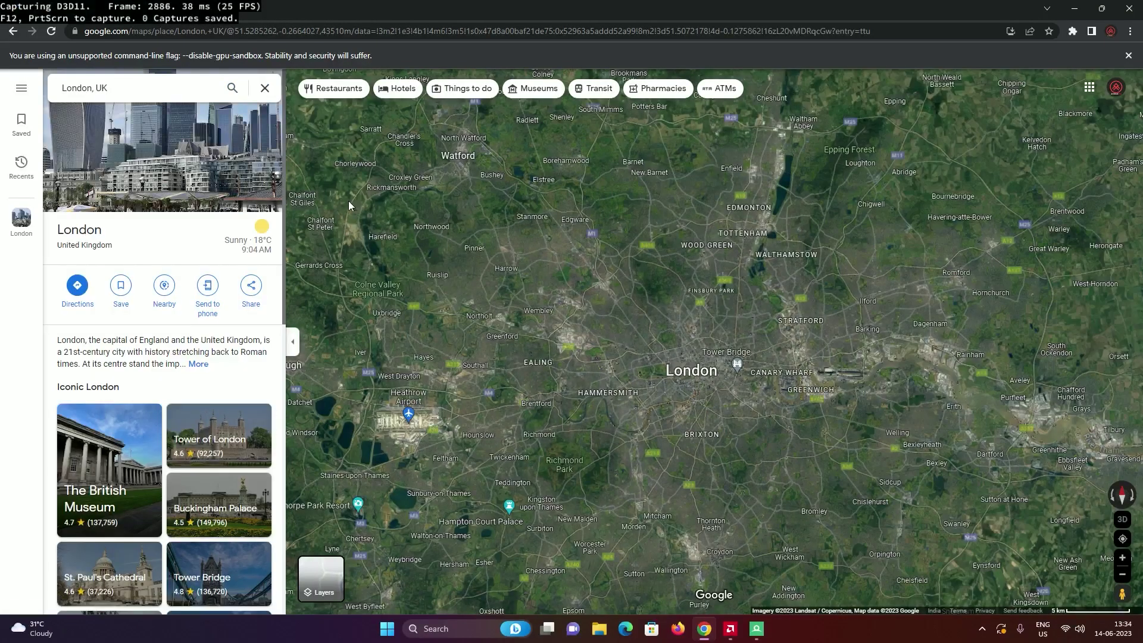
pyautogui.click(265, 88)
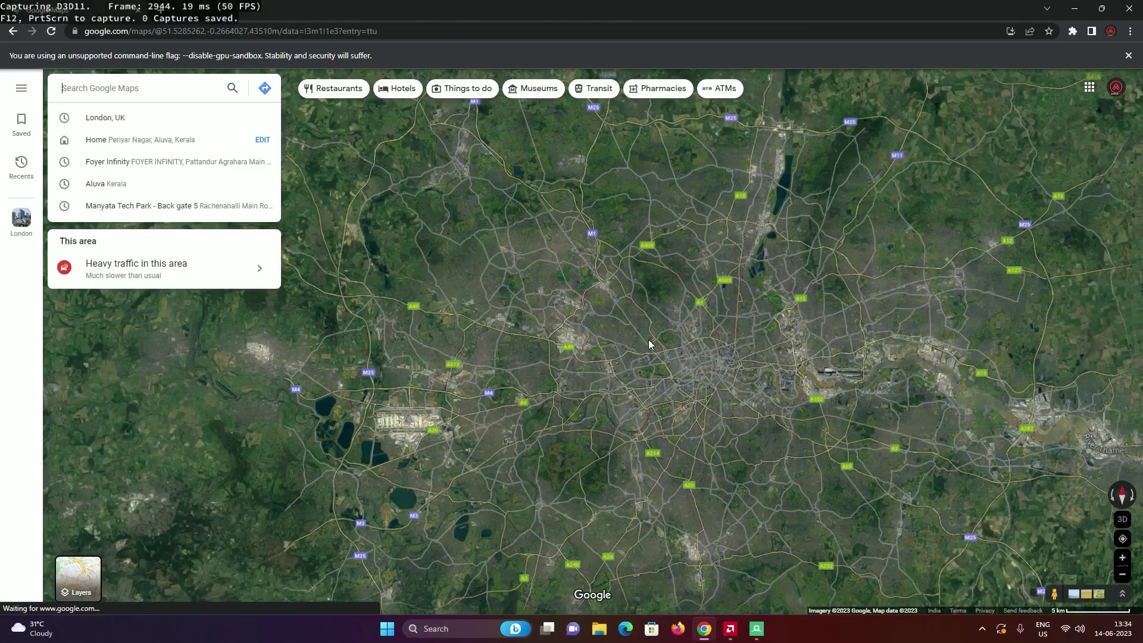
# - Zoom into London Bridge and tilt toward the Shard and City skyline
pyautogui.scroll(5, 649, 340)
pyautogui.scroll(5, 853, 439)
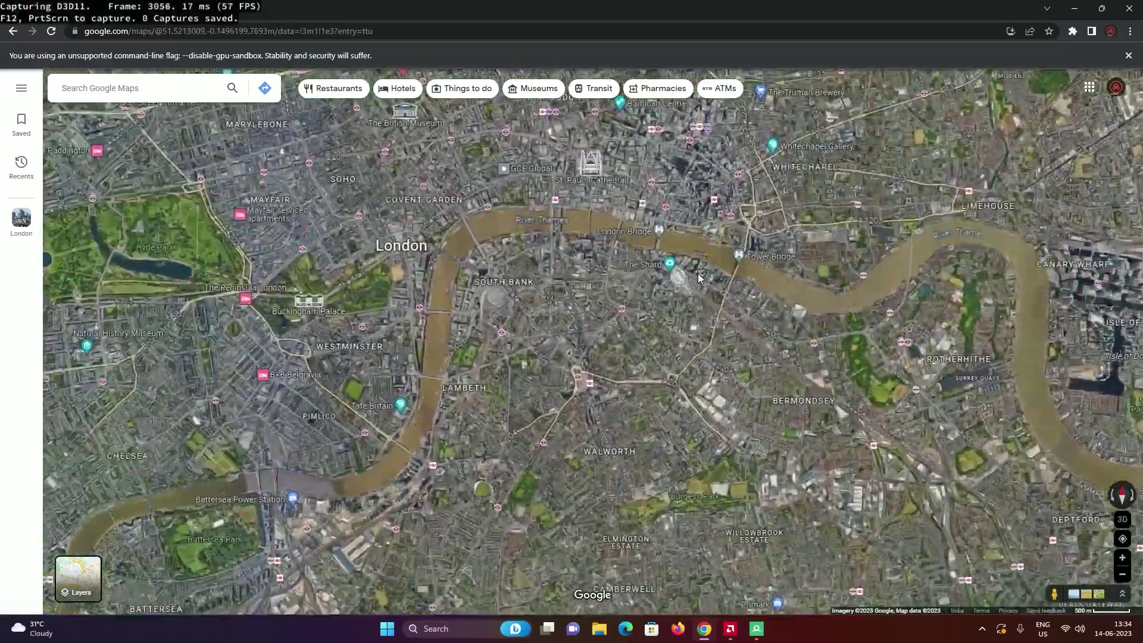
pyautogui.scroll(3, 692, 321)
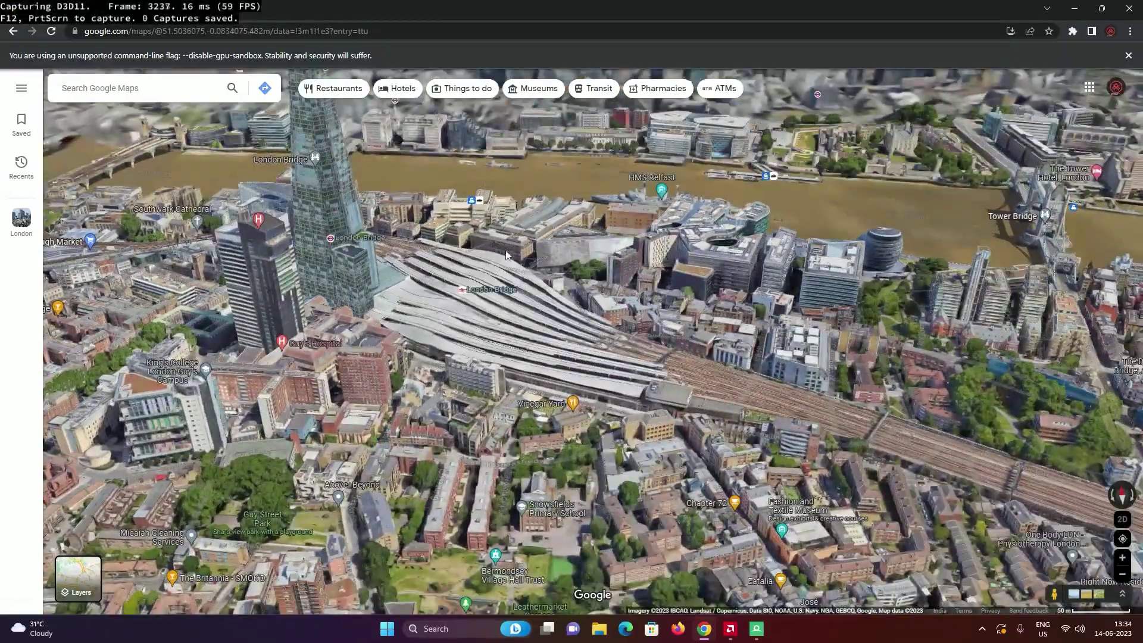
pyautogui.moveTo(506, 255); pyautogui.dragTo(649, 236)
pyautogui.scroll(-2, 655, 224)
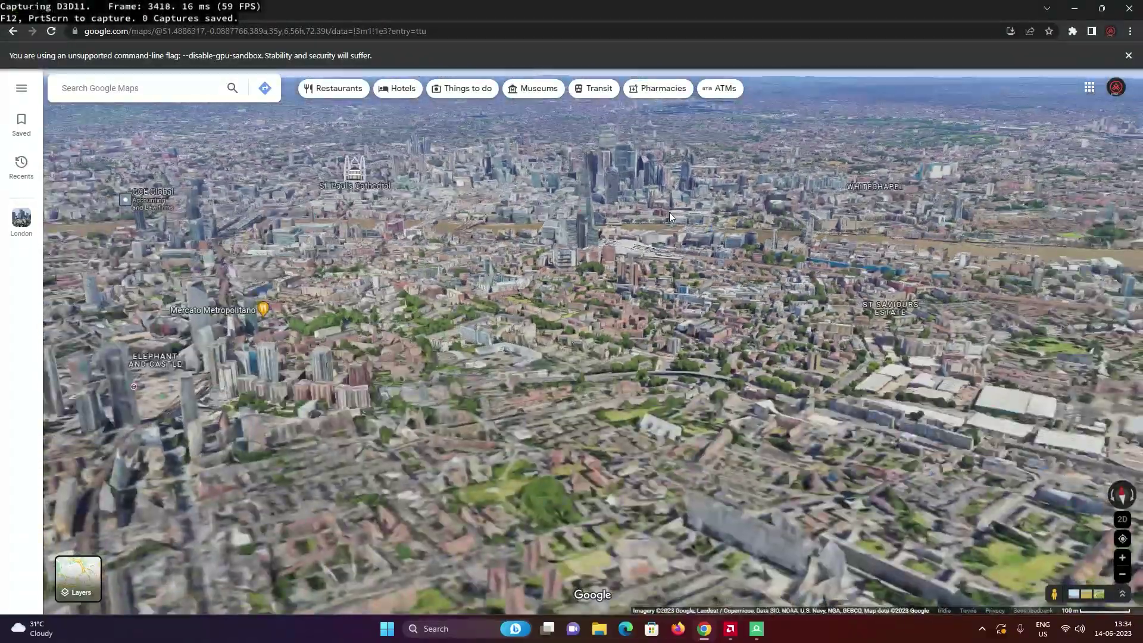
pyautogui.scroll(3, 655, 319)
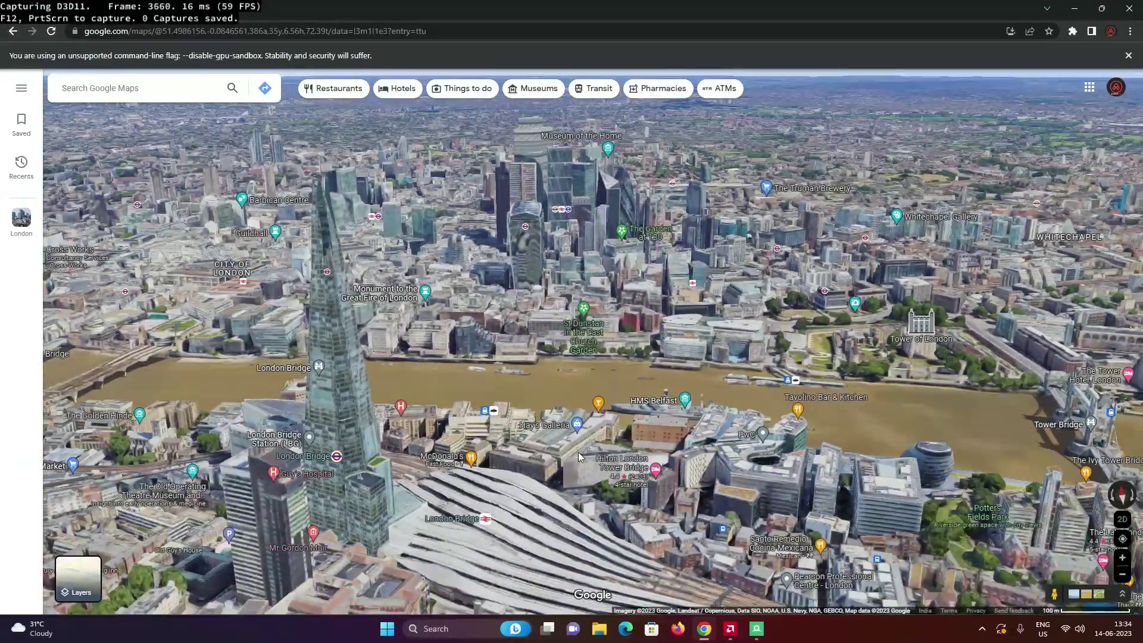
# - Capture the current London map frame in RenderDoc, save it as london_3d, and close RenderDoc
pyautogui.click(757, 629)
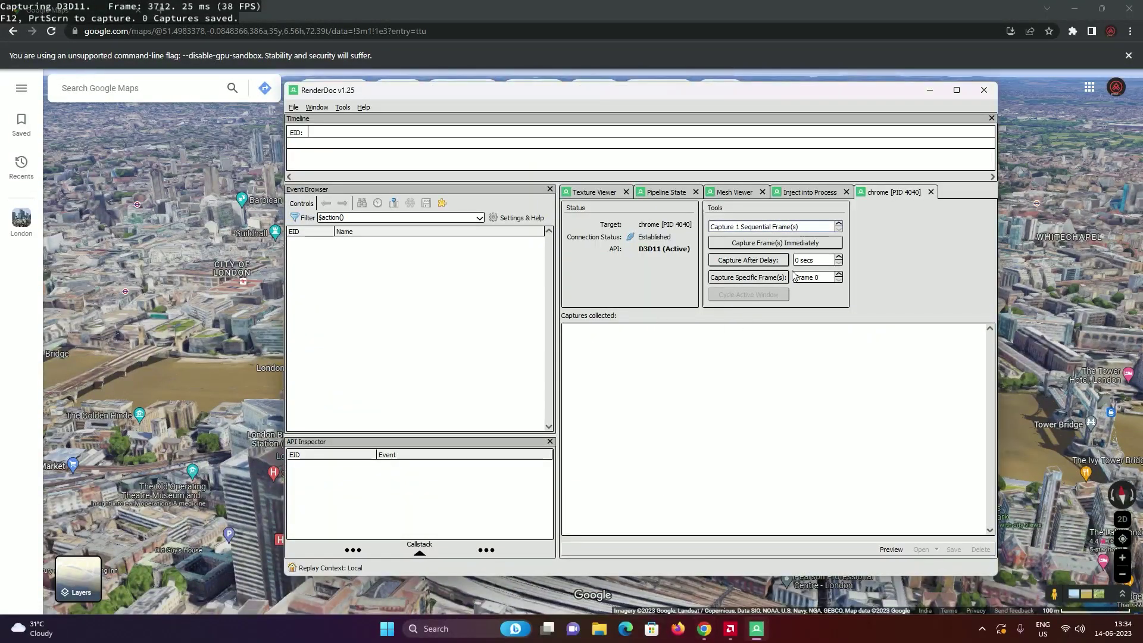
pyautogui.click(780, 242)
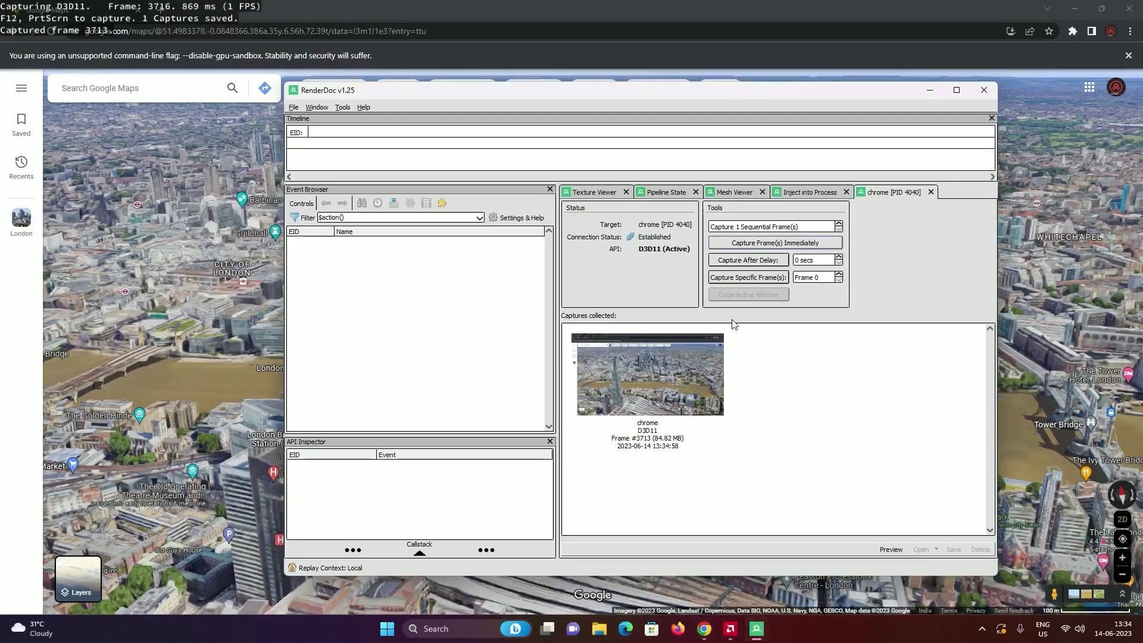
pyautogui.rightClick(640, 380)
pyautogui.click(655, 407)
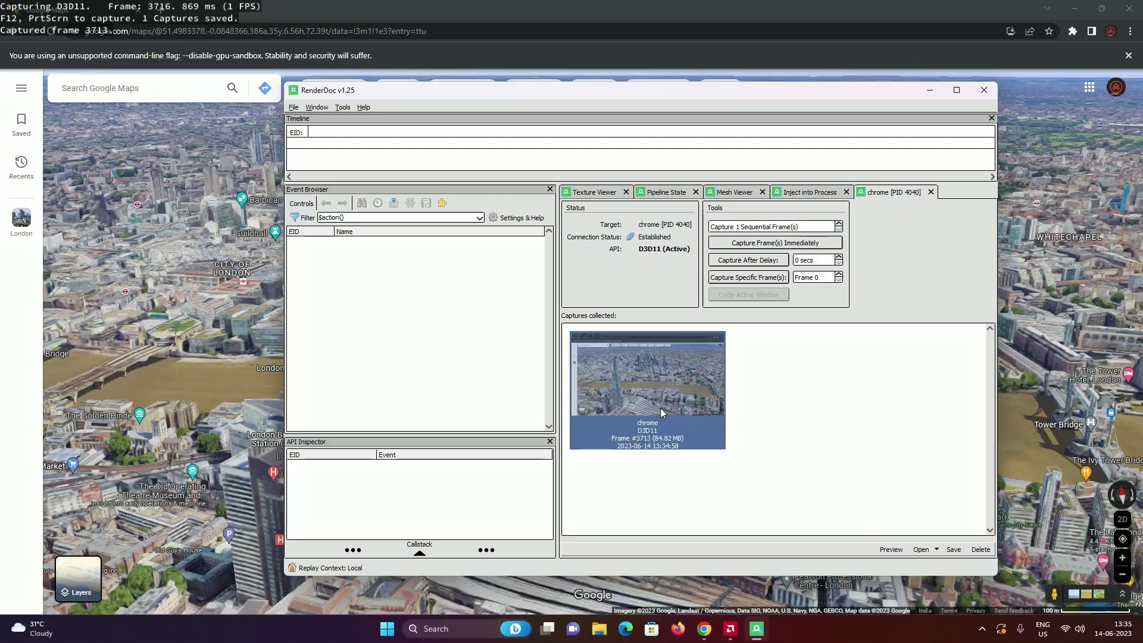
pyautogui.write('lon')
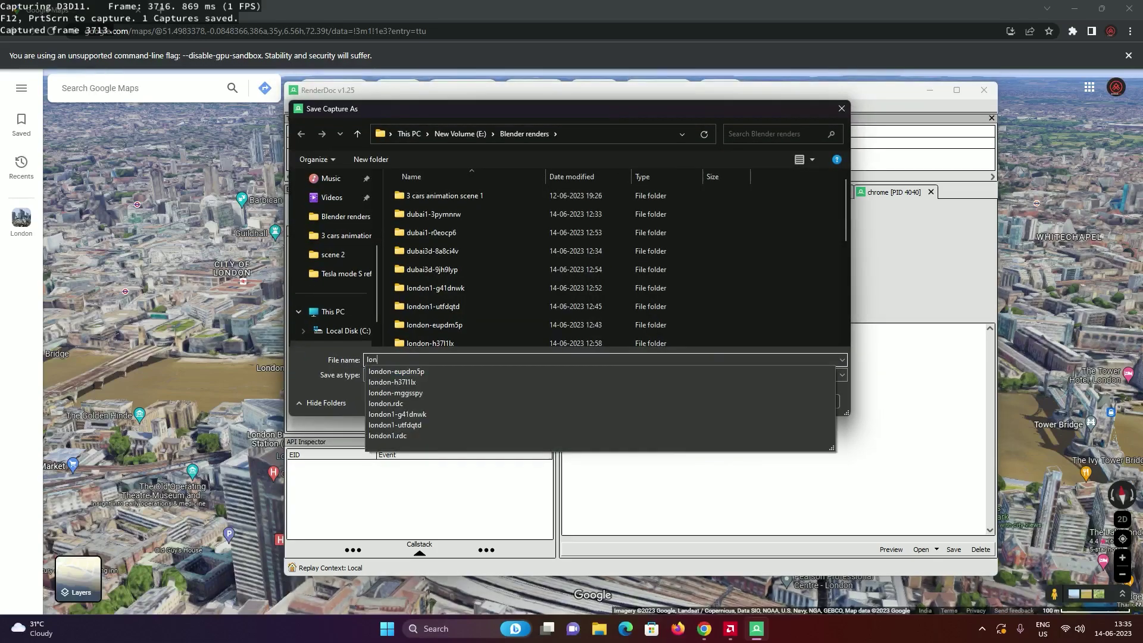
pyautogui.write('don_3d')
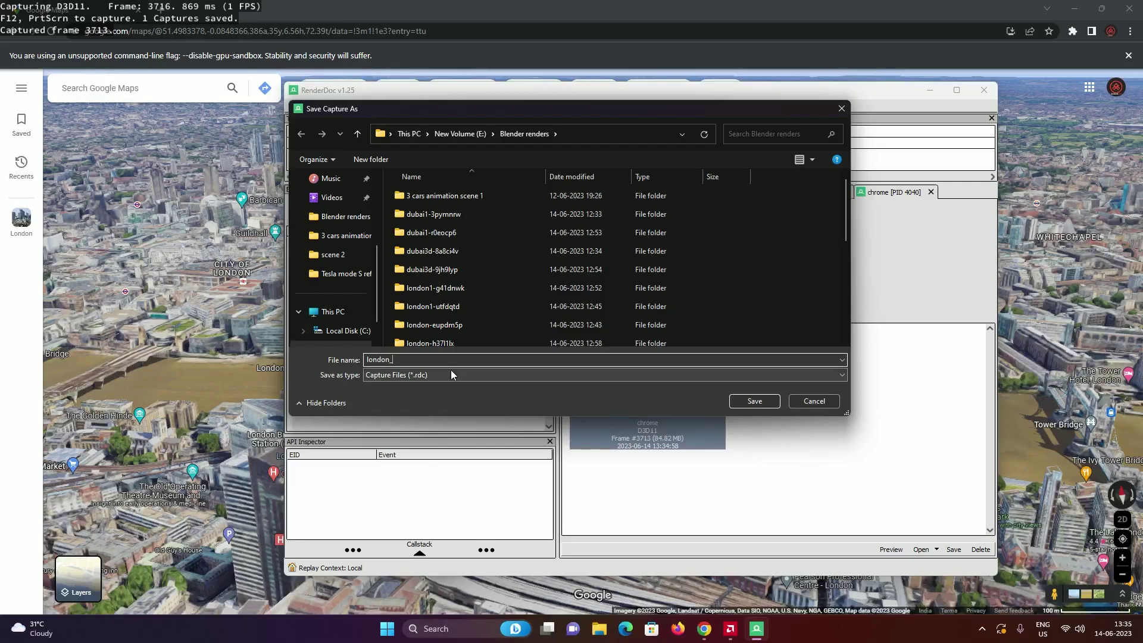
pyautogui.click(754, 402)
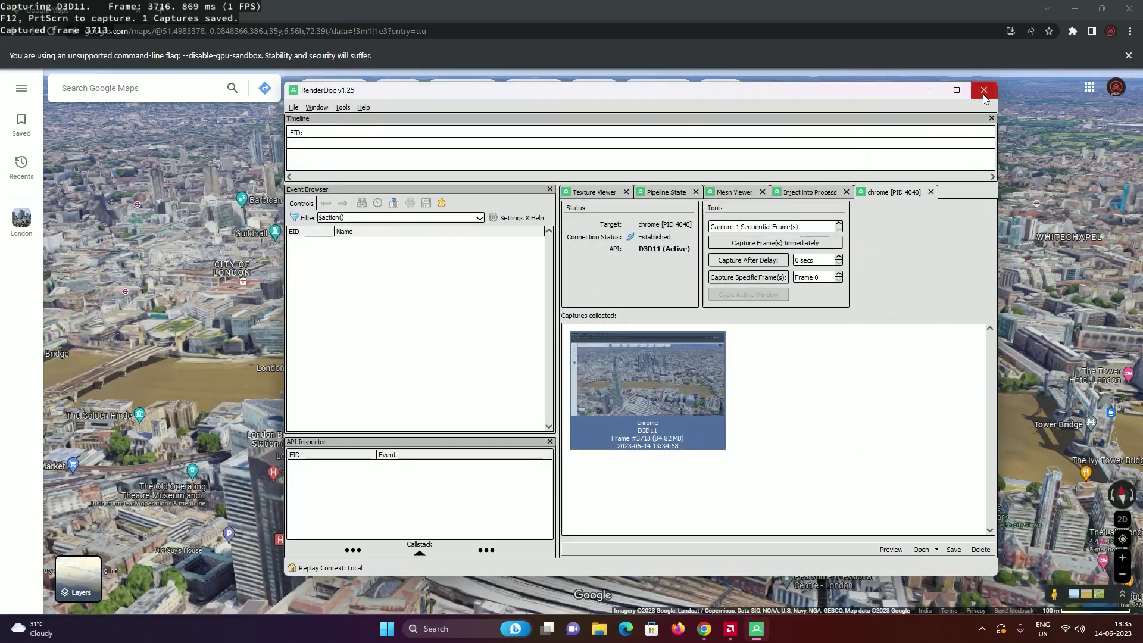
pyautogui.click(983, 95)
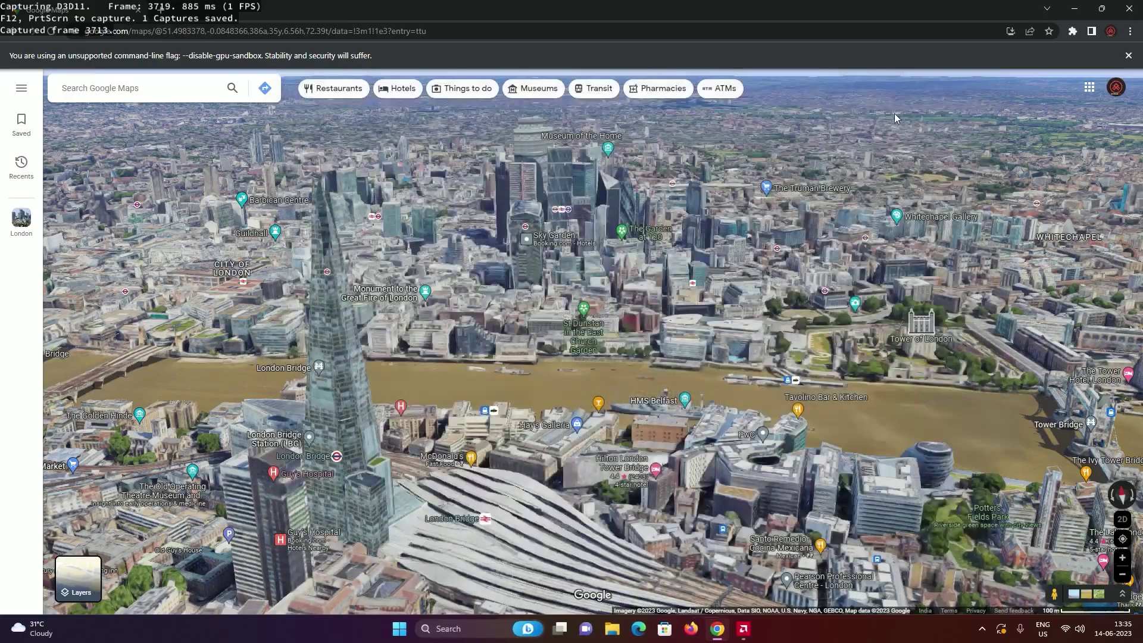
# - Close Google Maps and open the MapsModelsImporter GitHub repository, reviewing its version-support news
pyautogui.click(1129, 8)
pyautogui.click(724, 628)
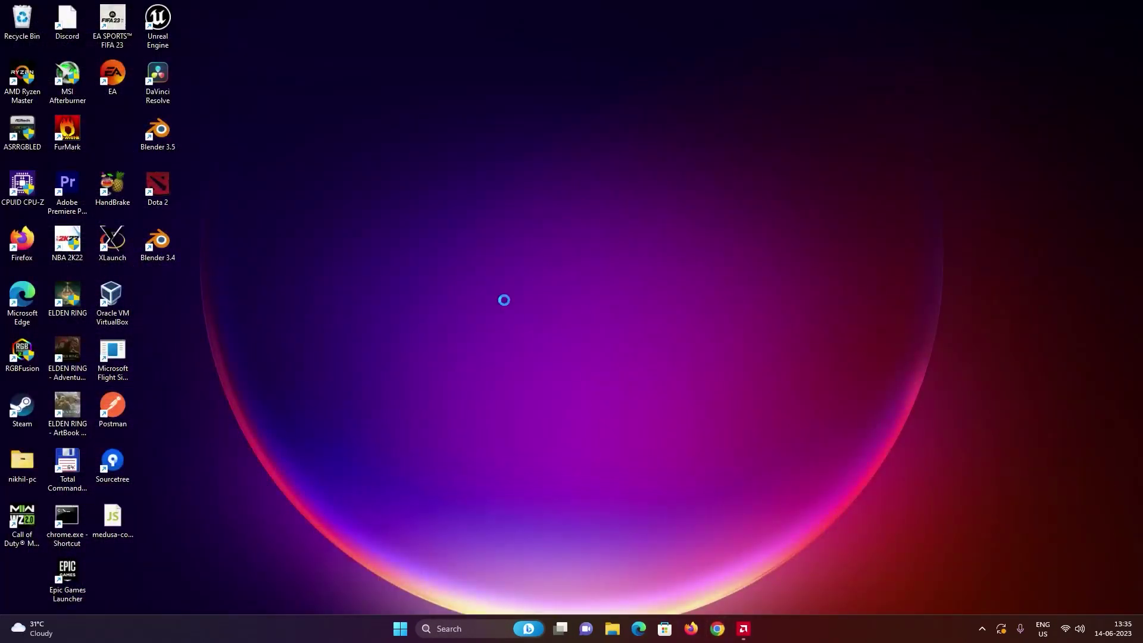
pyautogui.write('maps')
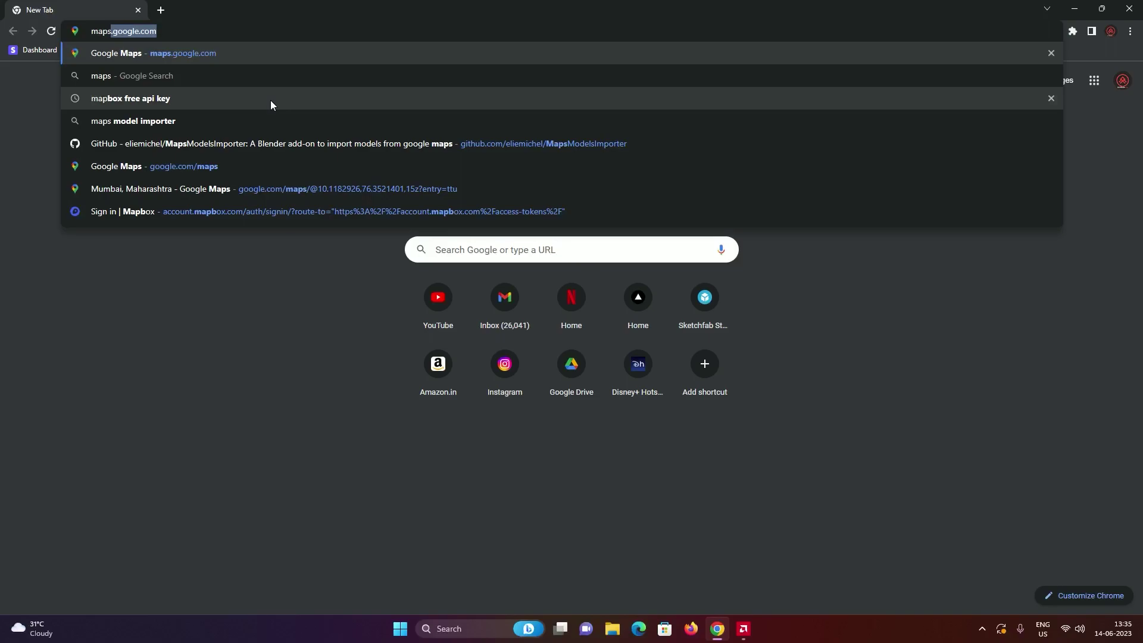
pyautogui.press('Down')
pyautogui.press('Down')
pyautogui.press('Down')
pyautogui.press('Down')
pyautogui.press('Return')
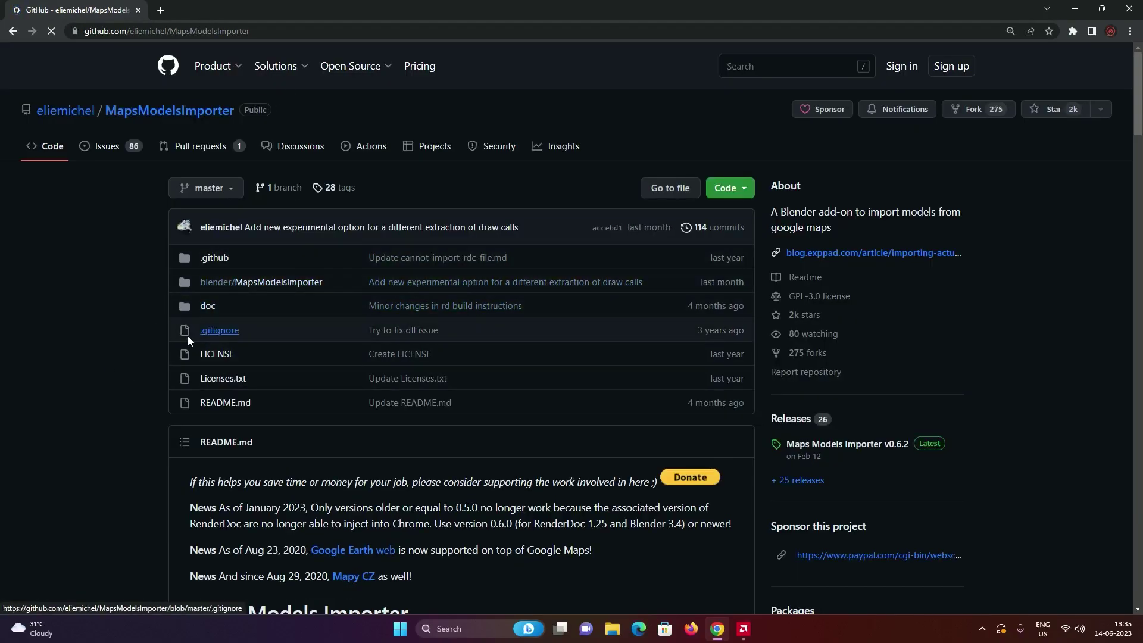
pyautogui.scroll(-4, 161, 334)
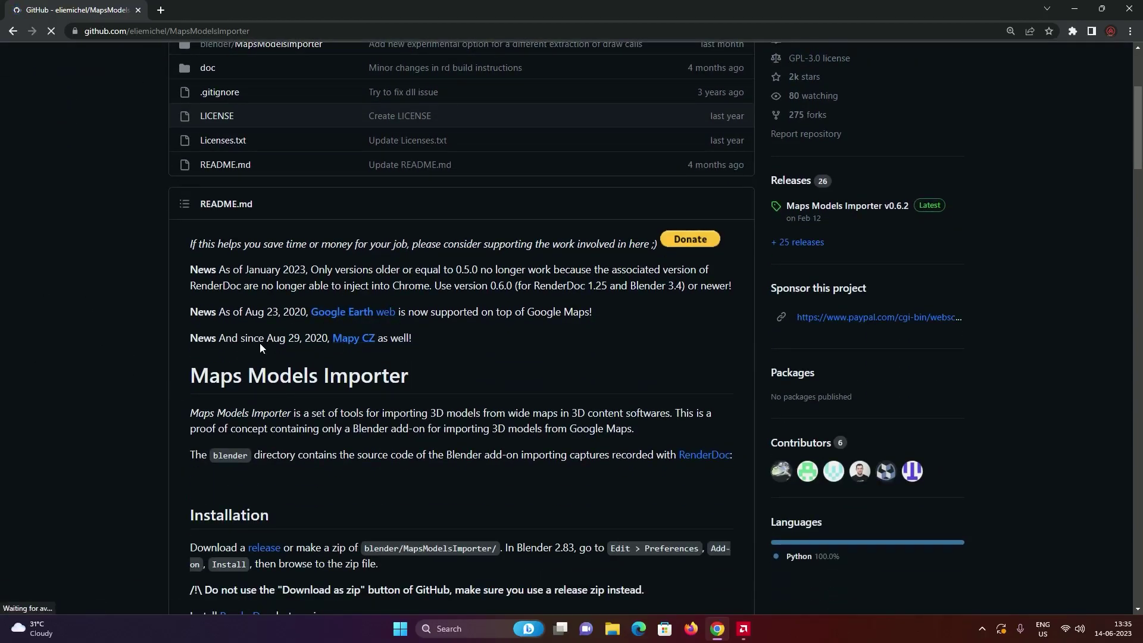
pyautogui.scroll(-2, 257, 379)
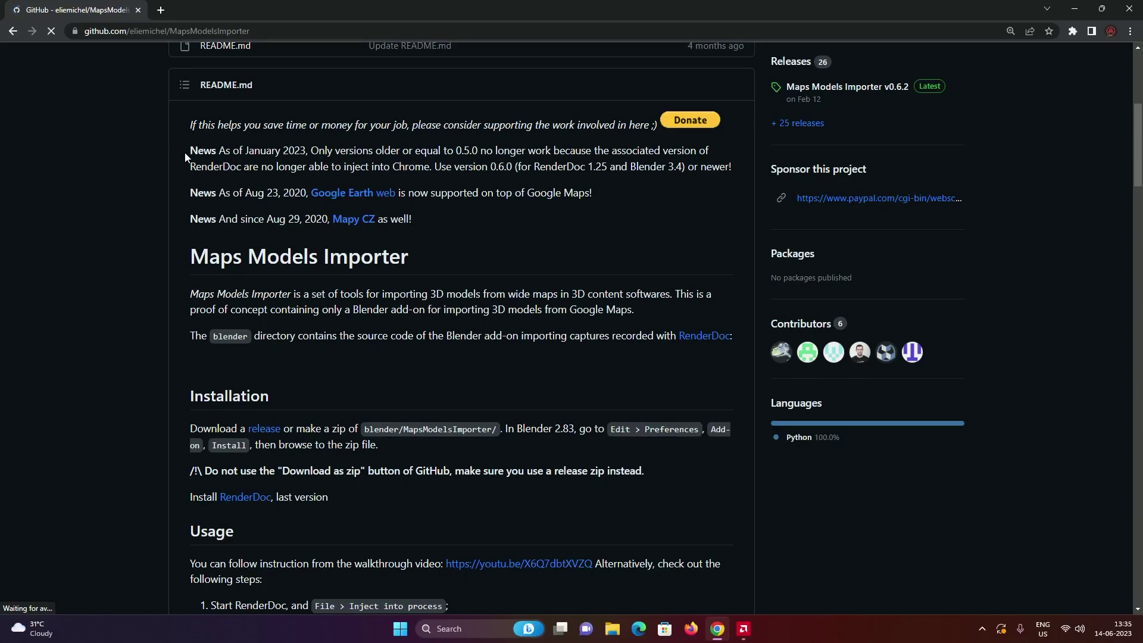
pyautogui.moveTo(189, 153); pyautogui.dragTo(710, 171)
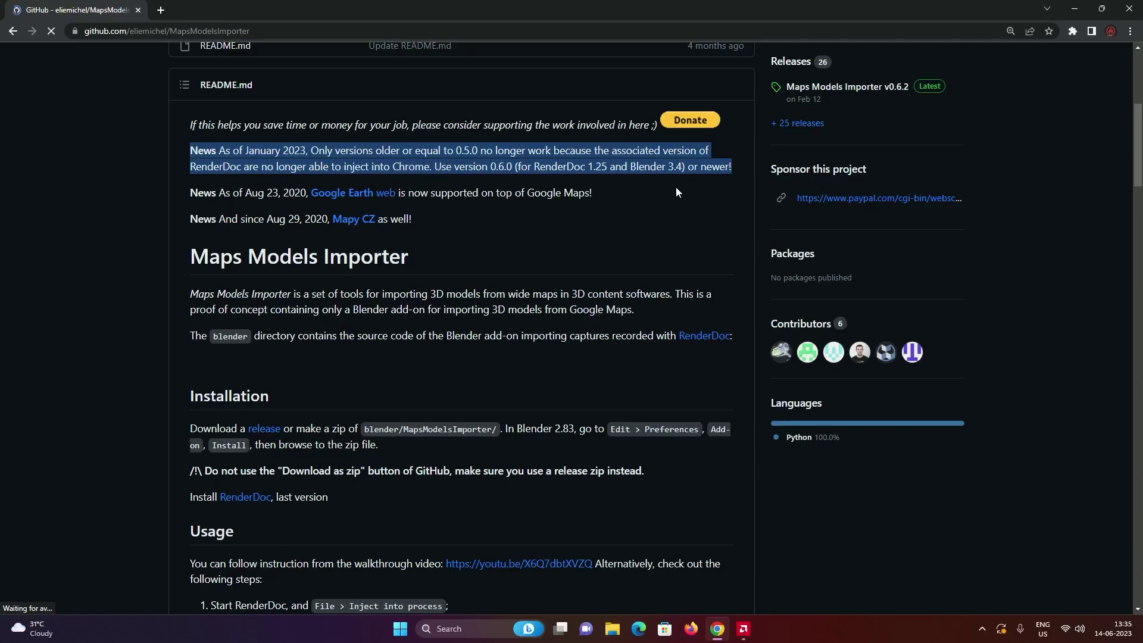
pyautogui.click(677, 186)
# - Go to the add-on's releases and scroll the v0.6.2 release to its assets
pyautogui.scroll(-3, 295, 321)
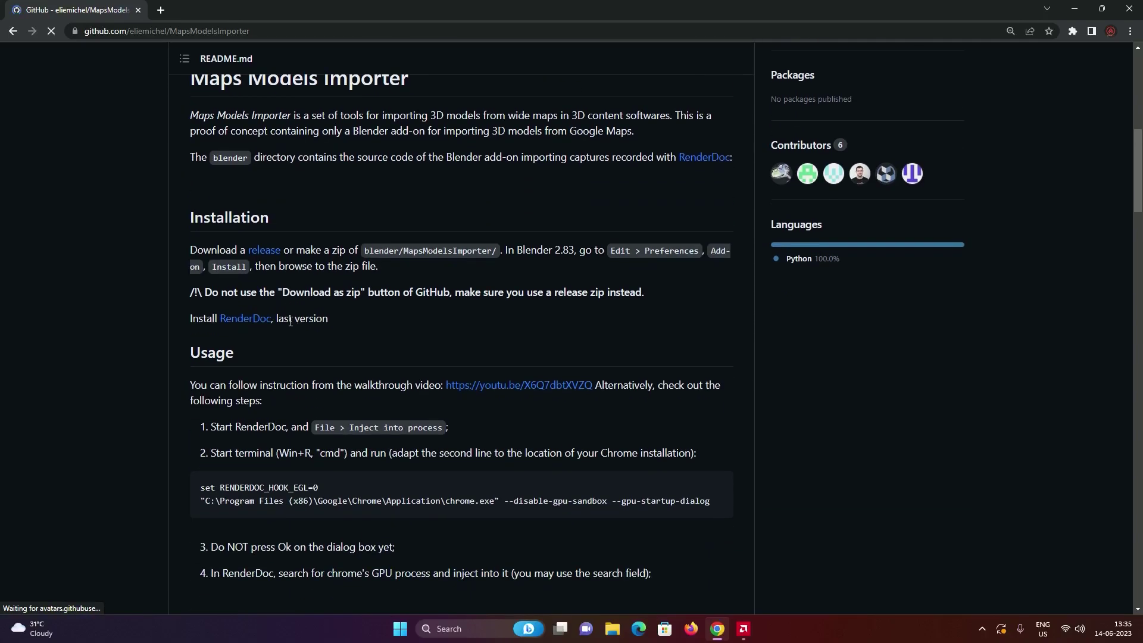
pyautogui.click(264, 251)
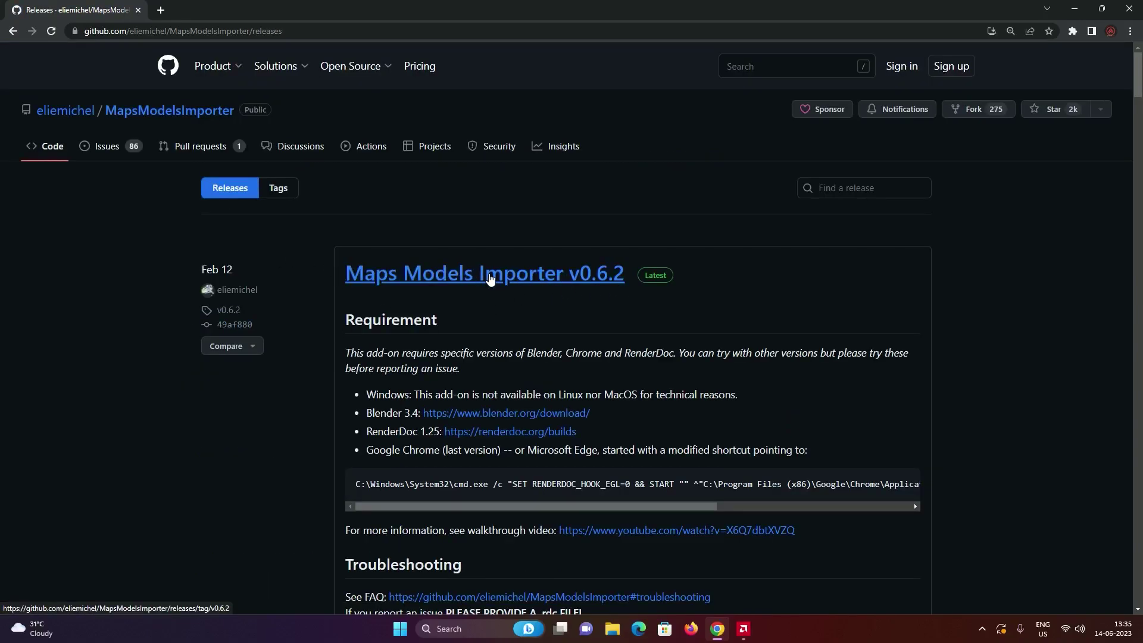
pyautogui.scroll(-1, 488, 283)
pyautogui.click(521, 220)
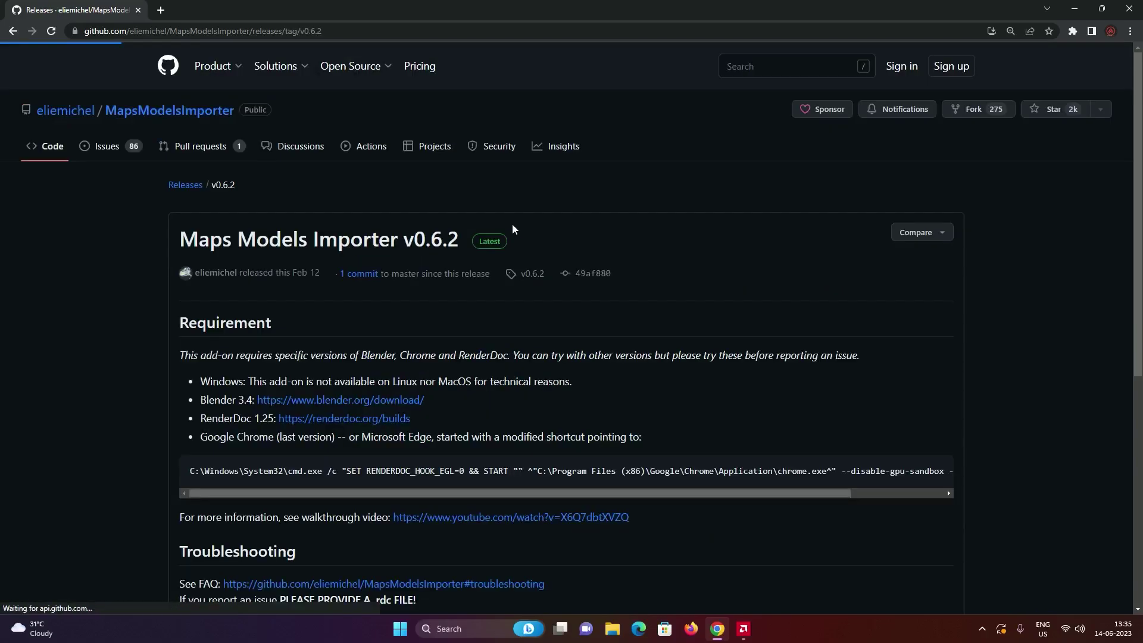
pyautogui.scroll(-7, 412, 316)
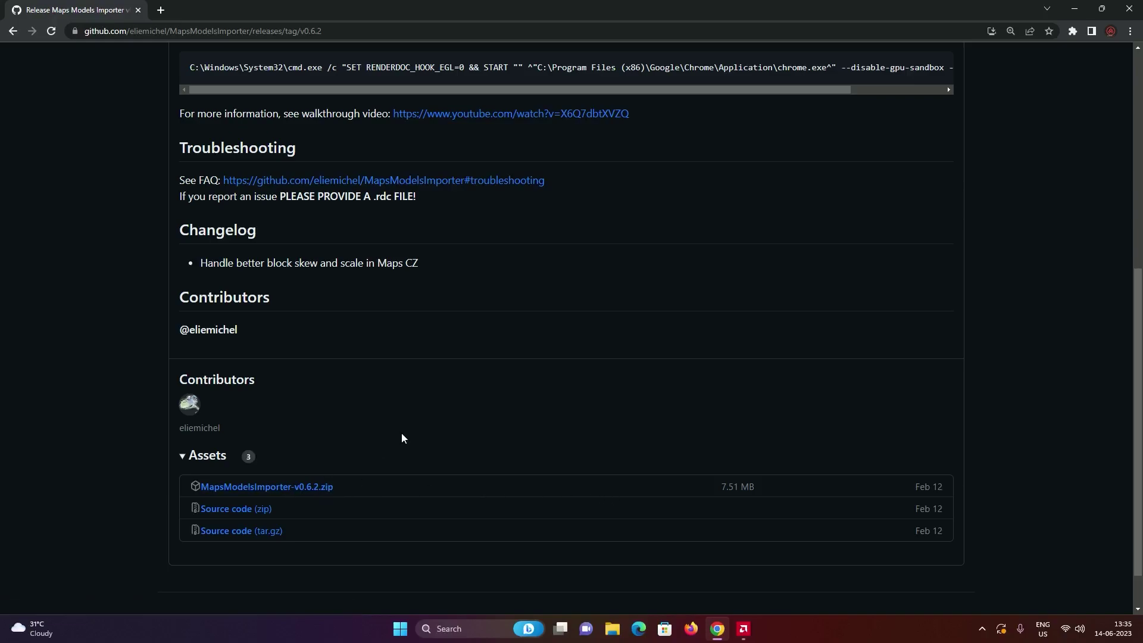
# - Launch Blender, dismiss the splash screen and delete the default cube
pyautogui.press('super')
pyautogui.write('l')
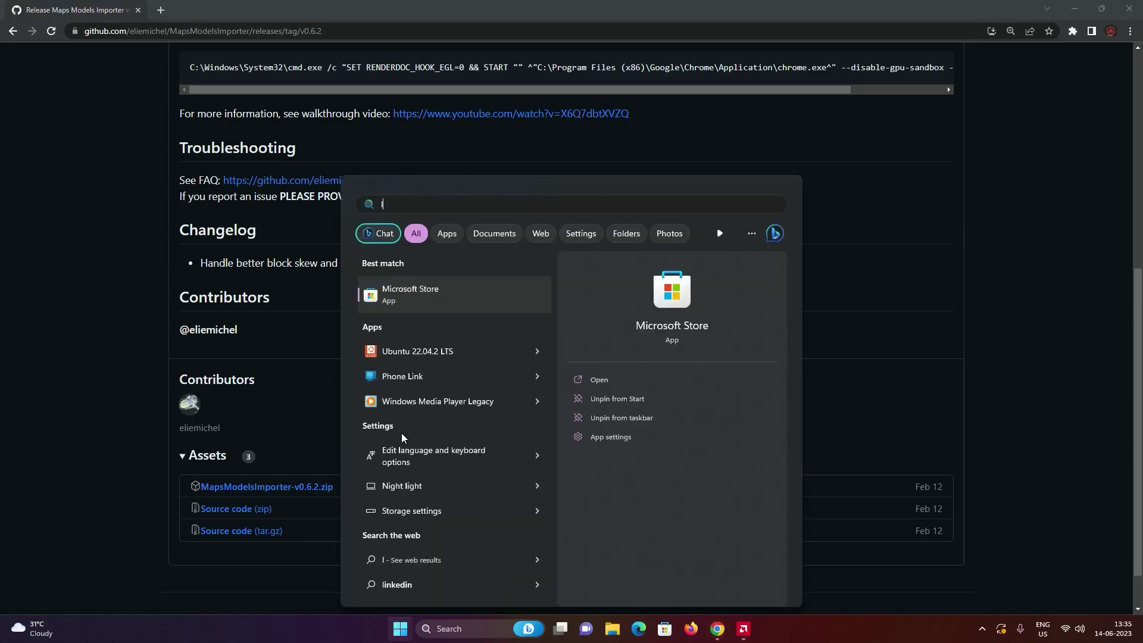
pyautogui.press('BackSpace')
pyautogui.write('ble')
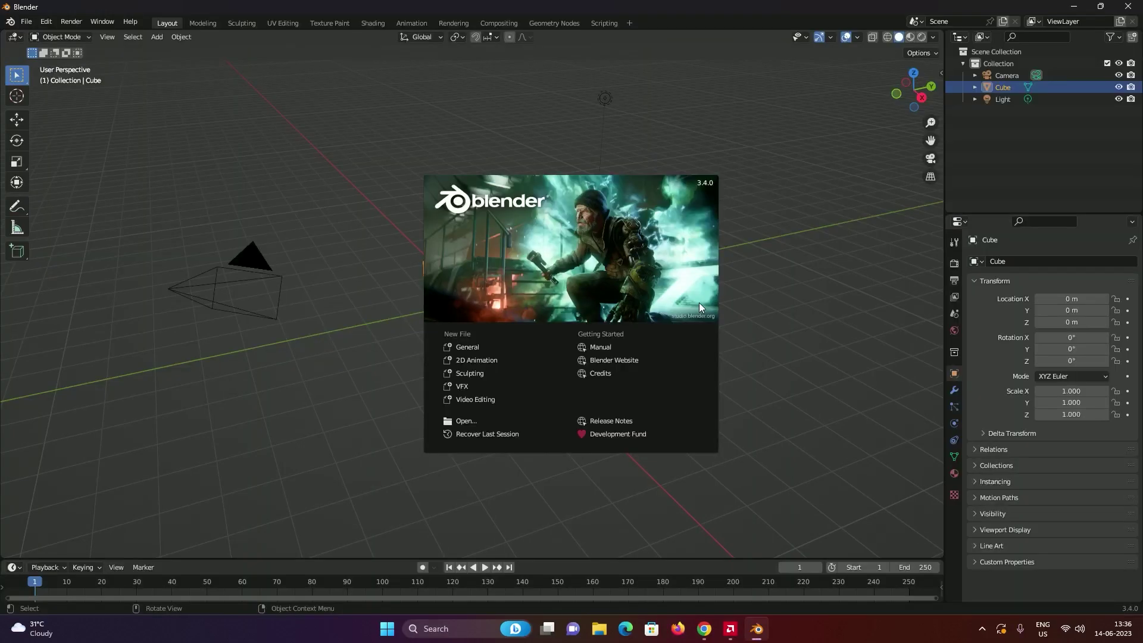
pyautogui.click(465, 348)
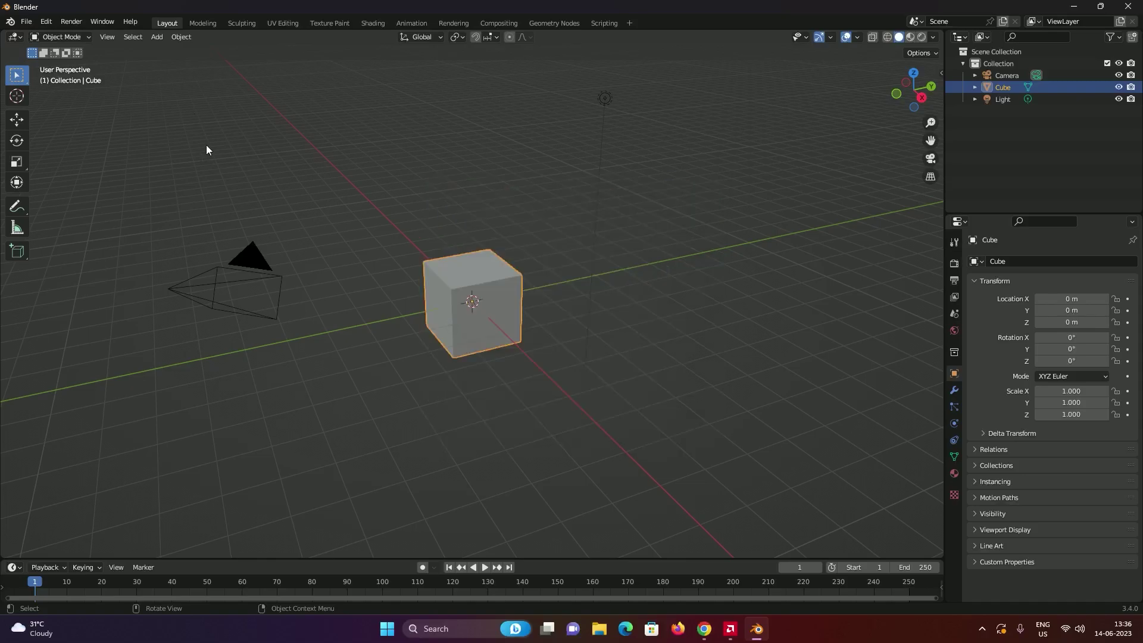
pyautogui.press('Delete')
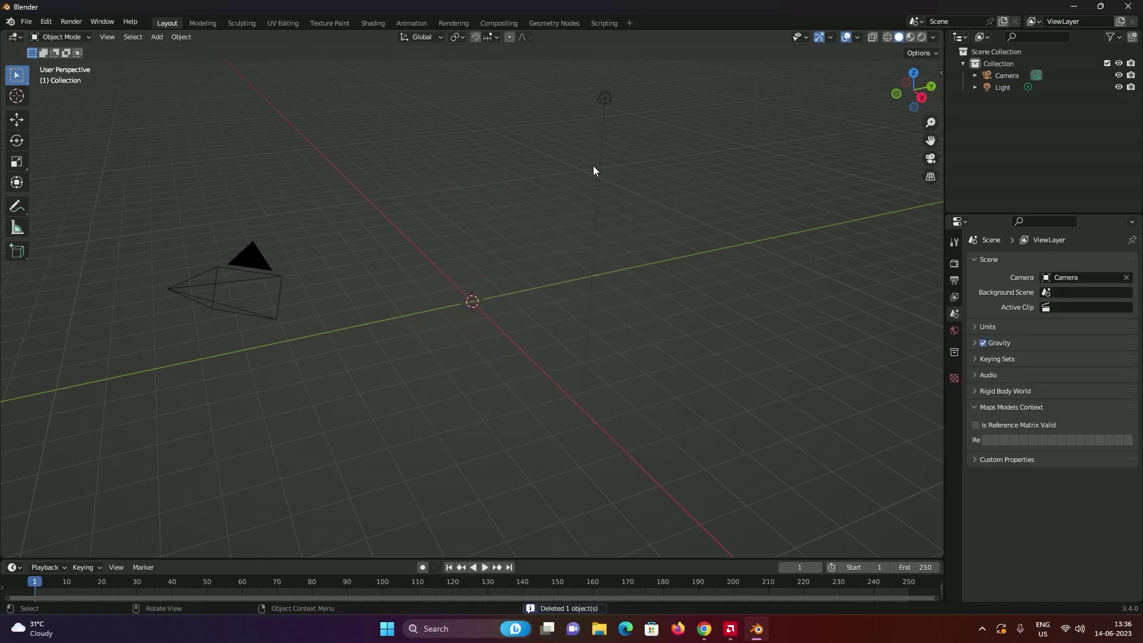
# - Open Preferences > Add-ons and browse the Downloads folder for an add-on file, then cancel
pyautogui.click(46, 22)
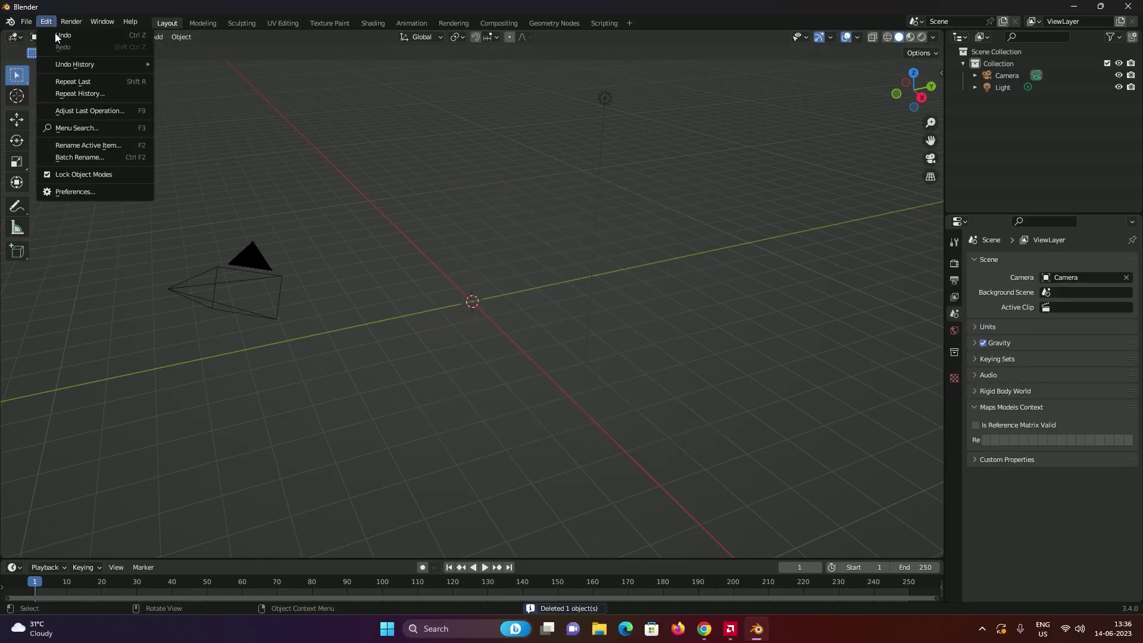
pyautogui.click(81, 192)
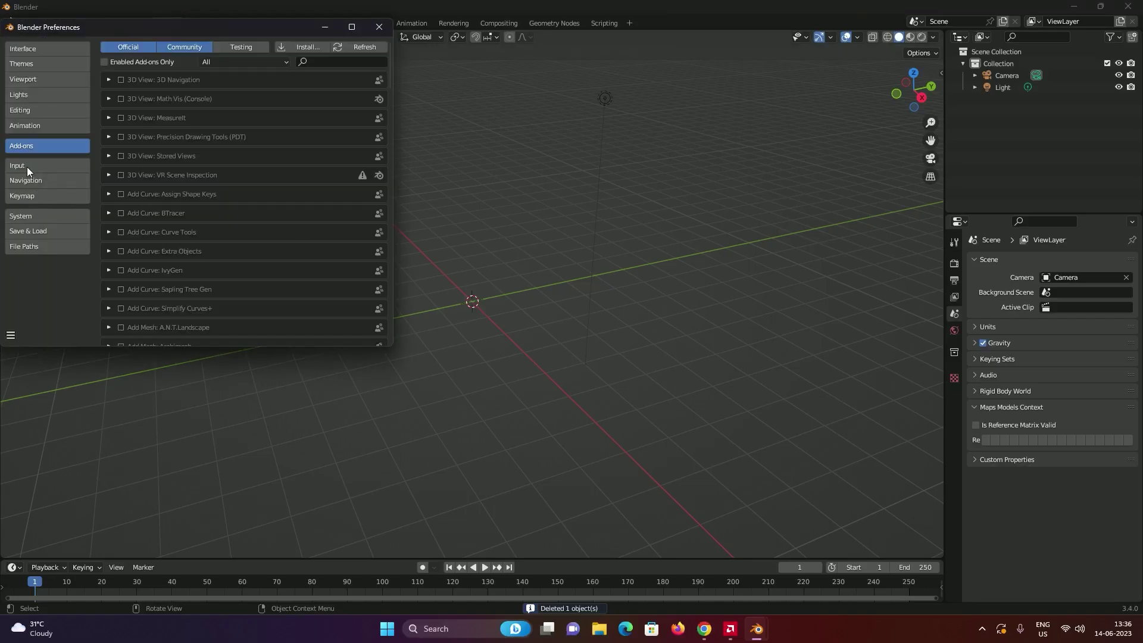
pyautogui.click(312, 49)
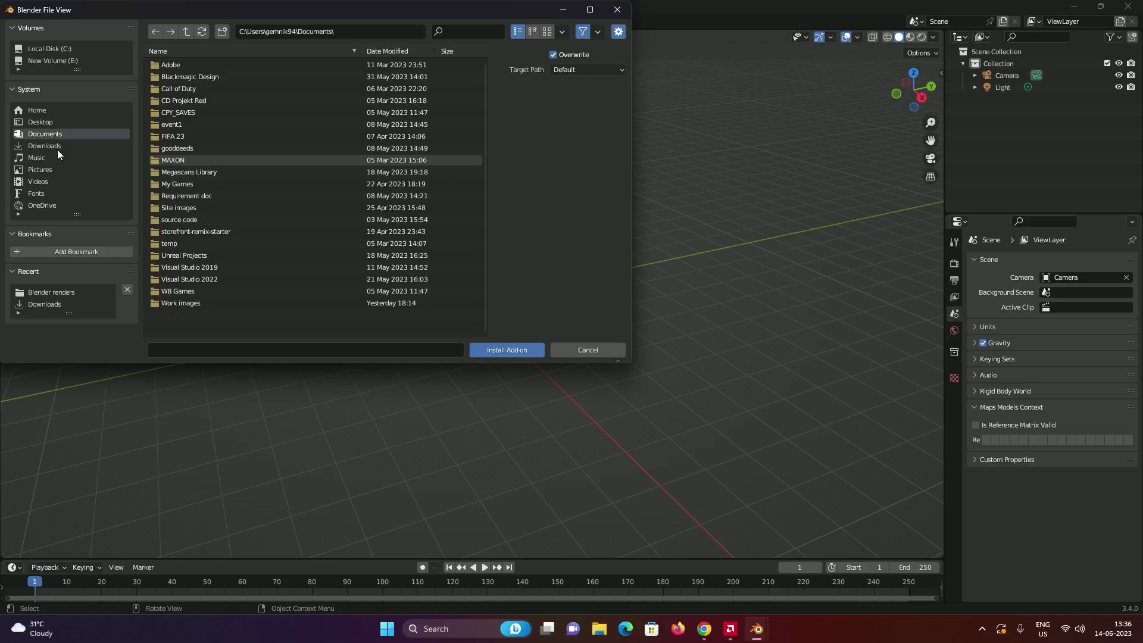
pyautogui.click(57, 147)
pyautogui.scroll(-5, 305, 188)
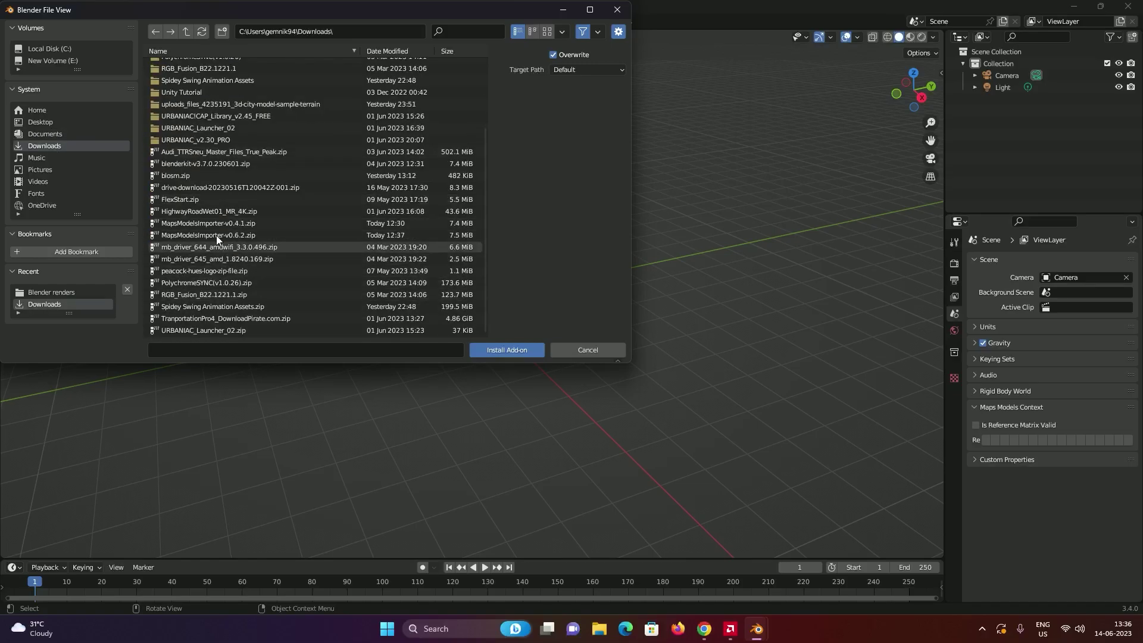
pyautogui.click(578, 351)
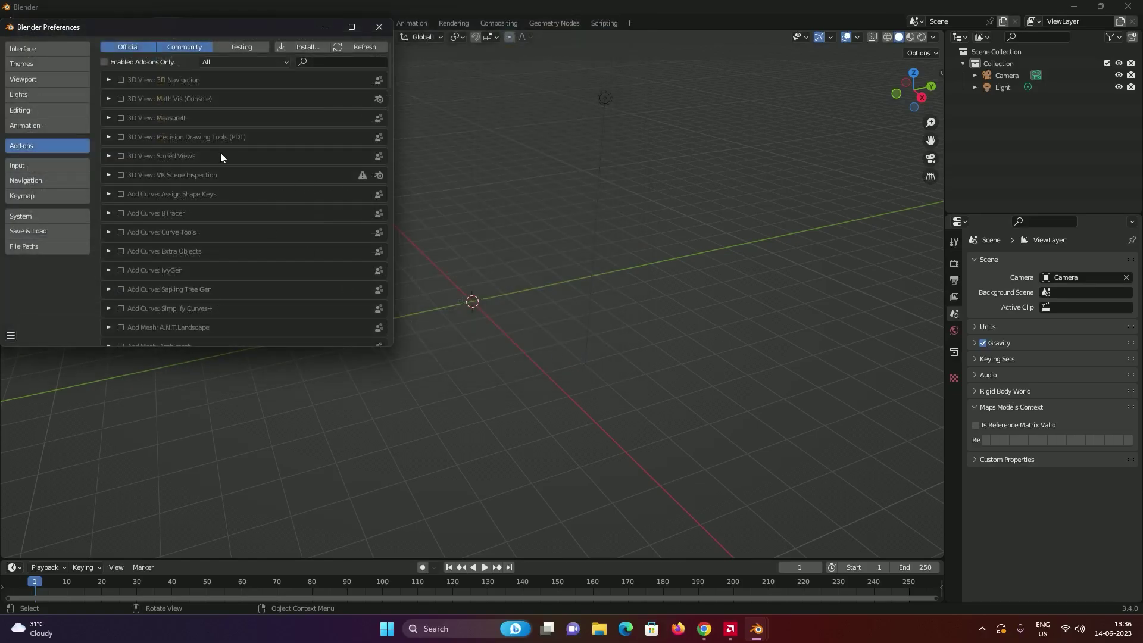
# - Find and enable the Maps Models Importer add-on via a 'maps' search, then close Preferences
pyautogui.click(326, 62)
pyautogui.write('maps')
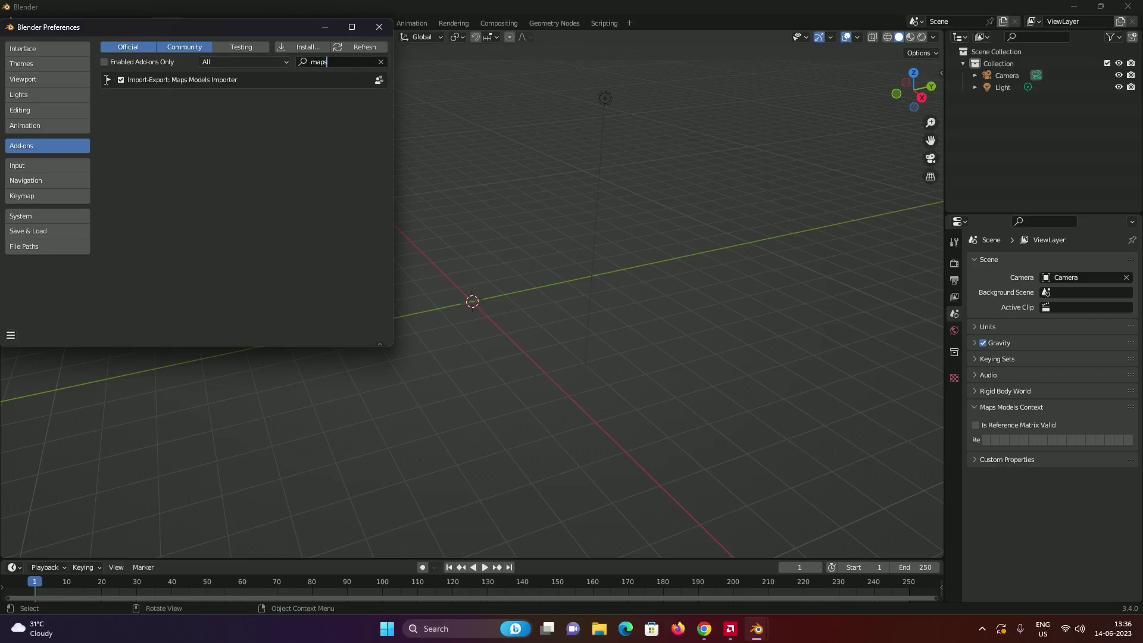
pyautogui.click(108, 80)
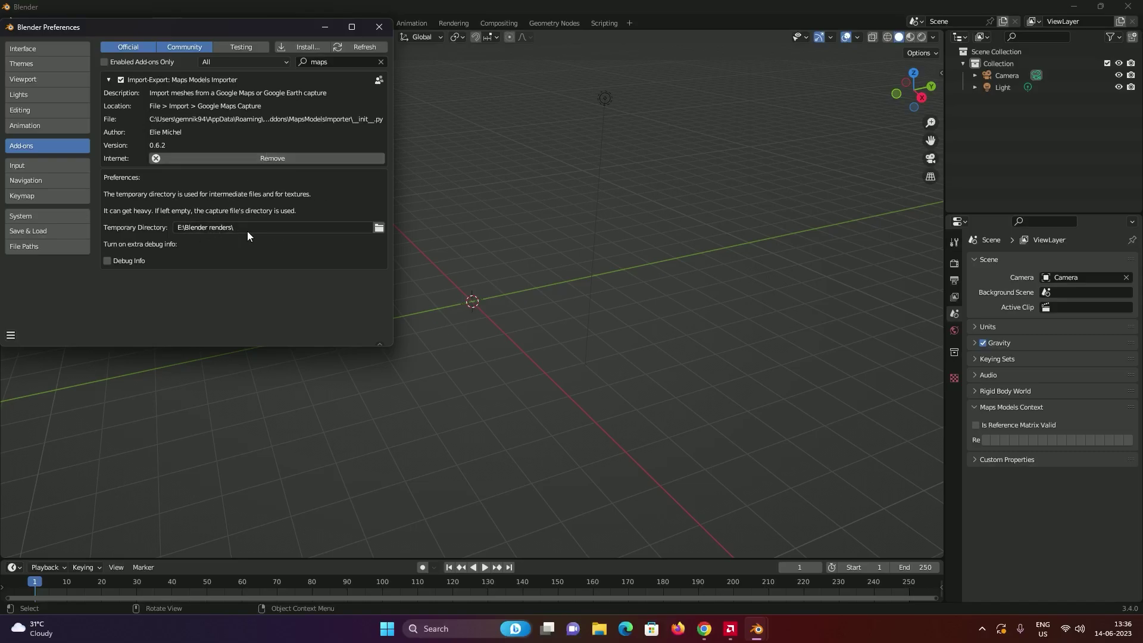
pyautogui.click(381, 27)
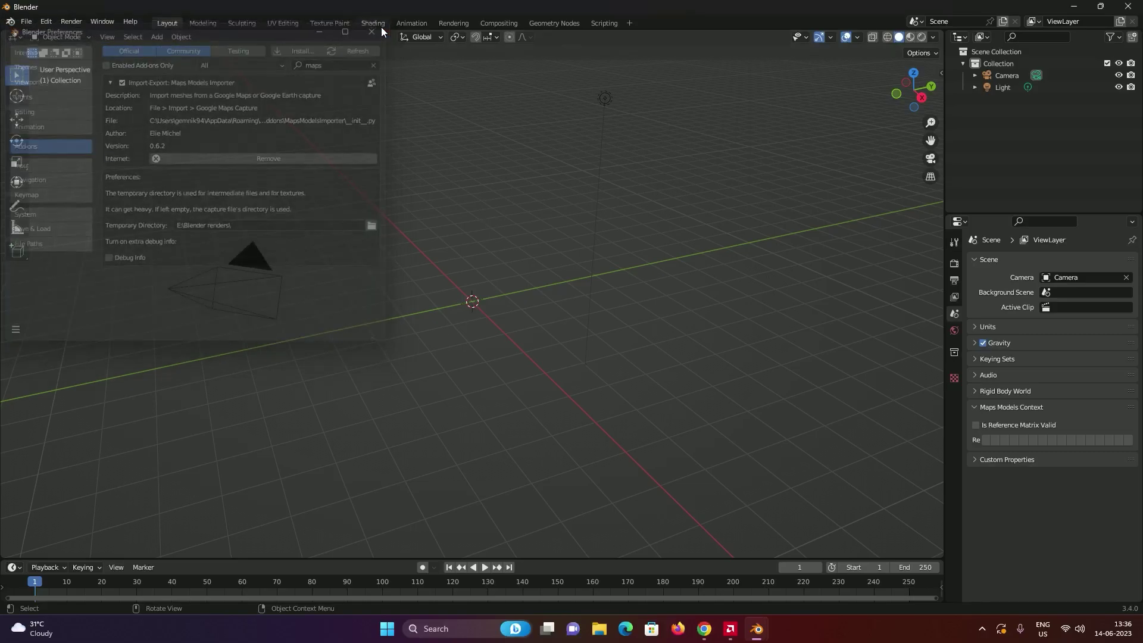
# - Import london.rdc from E:\Blender renders as a Google Maps Capture
pyautogui.click(26, 22)
pyautogui.moveTo(57, 184)
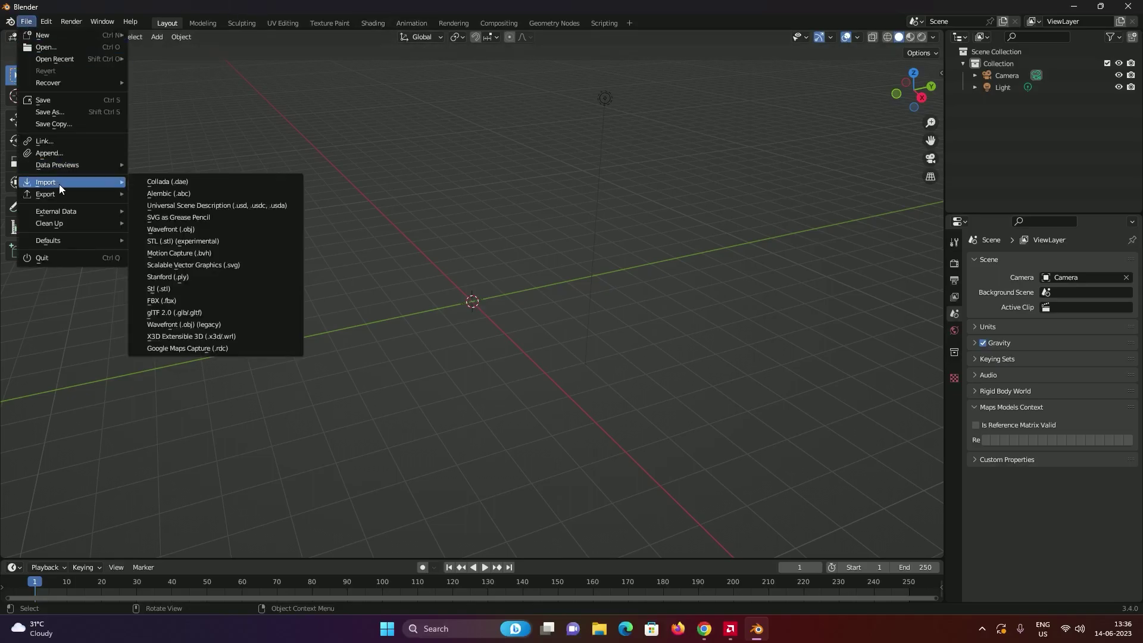
pyautogui.click(218, 347)
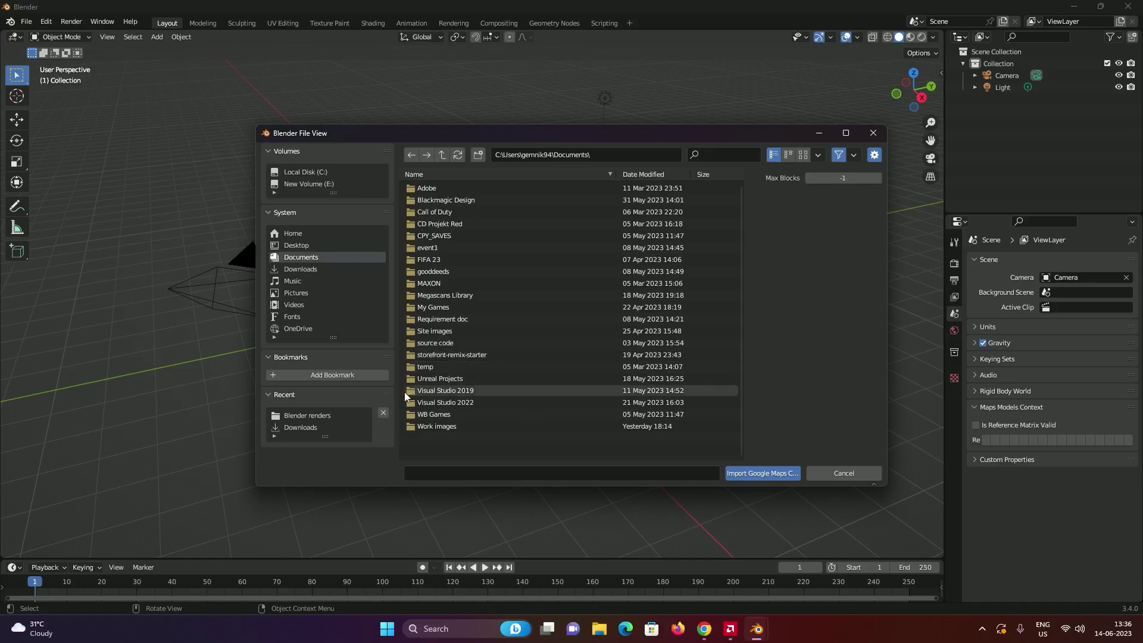
pyautogui.click(316, 183)
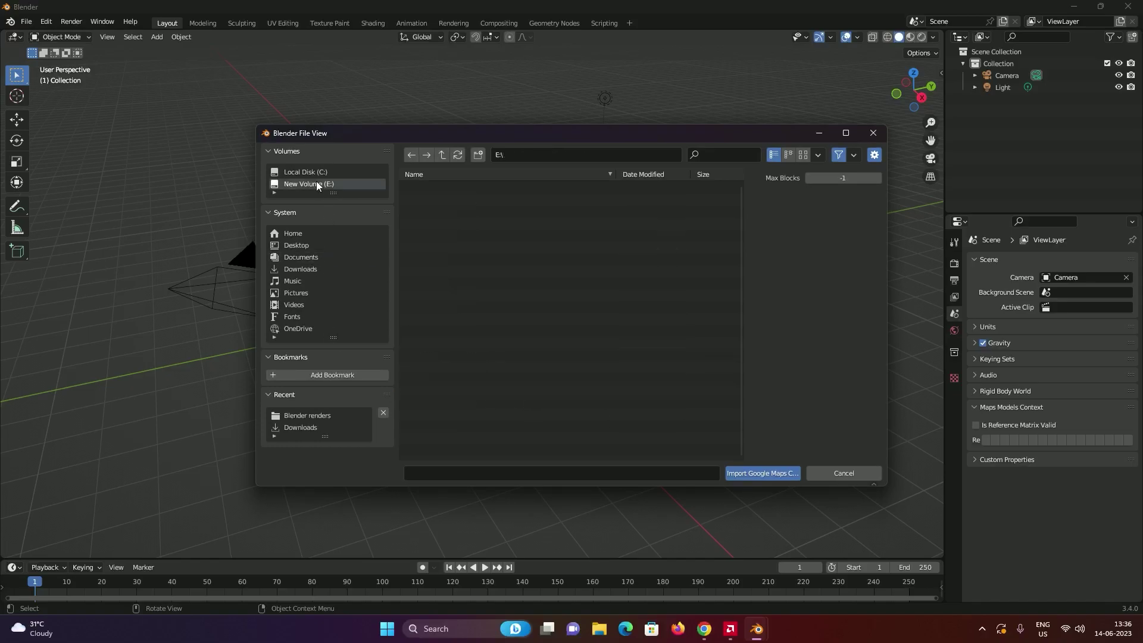
pyautogui.click(456, 190)
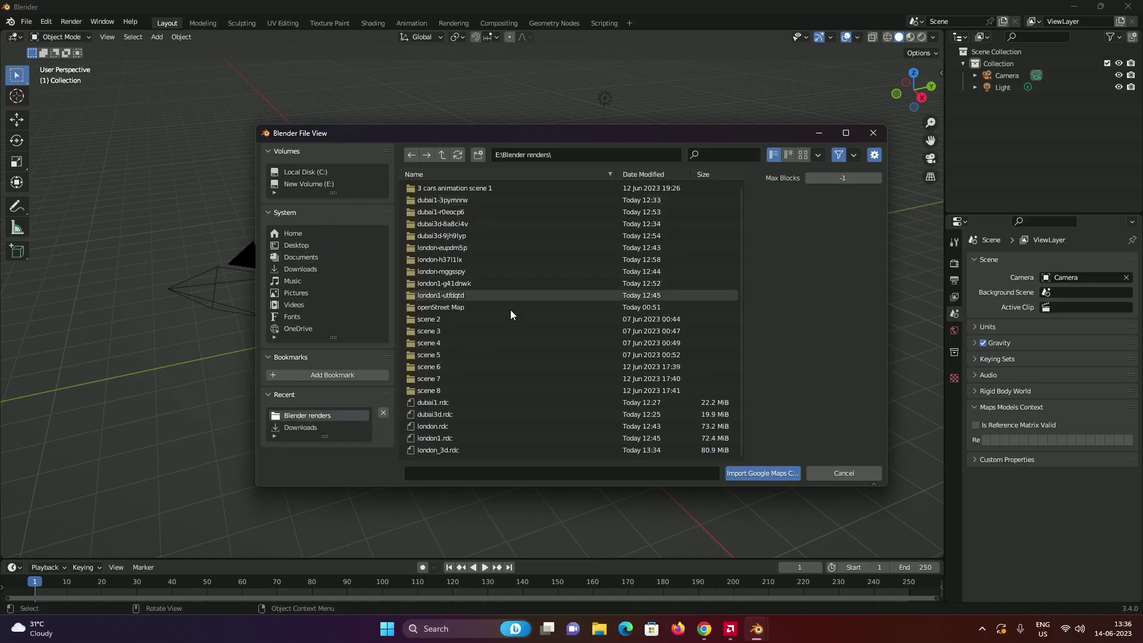
pyautogui.click(472, 428)
pyautogui.click(764, 474)
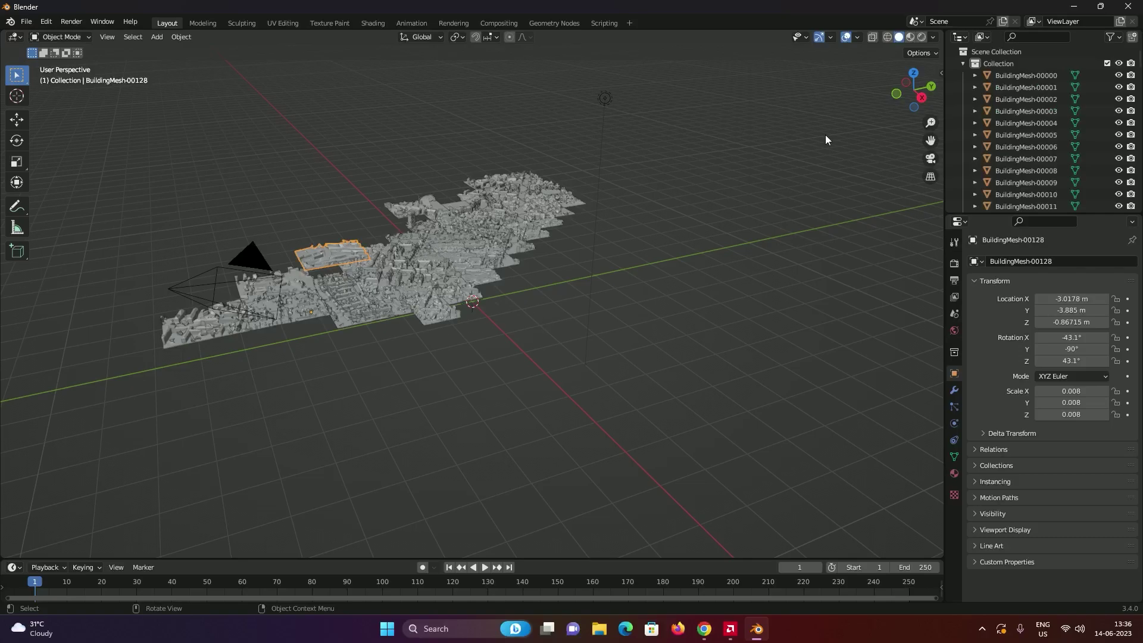
# - Show the city tiles in Material Preview, then Rendered shading, and orbit to a low street-level view
pyautogui.press('z')
pyautogui.click(404, 335)
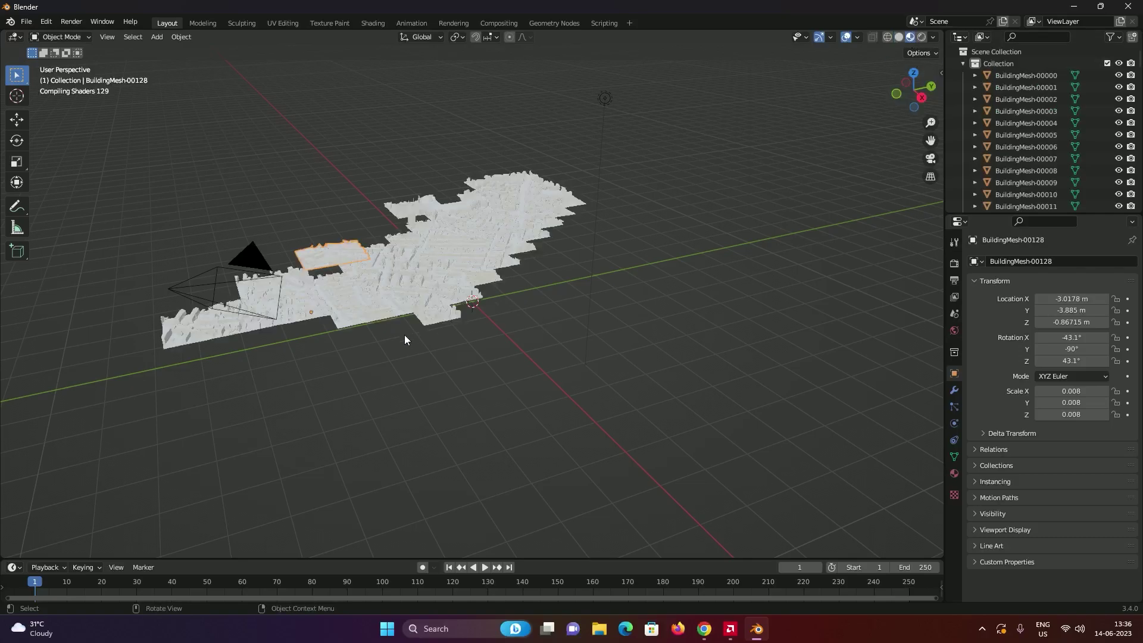
pyautogui.click(921, 37)
pyautogui.moveTo(256, 369)
pyautogui.mouseDown(button='middle')
pyautogui.moveTo(350, 370)
pyautogui.moveTo(429, 344)
pyautogui.mouseUp(button='middle')
pyautogui.scroll(5, 400, 346)
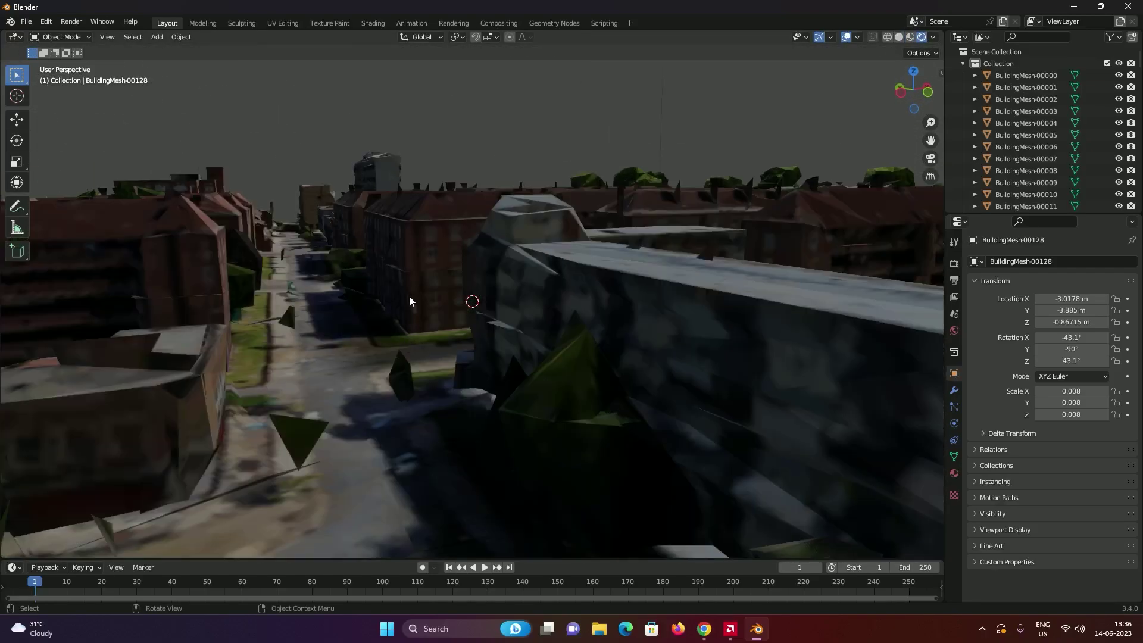
pyautogui.scroll(-2, 409, 298)
pyautogui.scroll(-3, 402, 309)
pyautogui.moveTo(327, 318); pyautogui.dragTo(388, 421, button='middle')
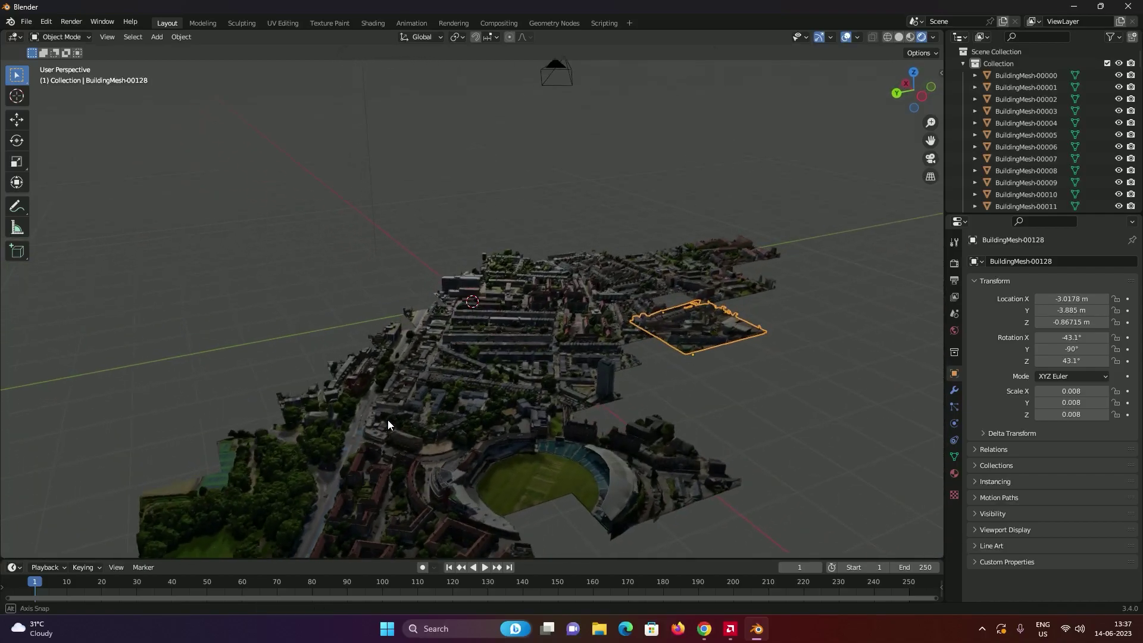
# - Return to Material Preview, orbit and zoom around the textured London city, then bring the screen recorder forward
pyautogui.click(910, 36)
pyautogui.scroll(-4, 628, 342)
pyautogui.scroll(7, 527, 380)
pyautogui.scroll(5, 617, 384)
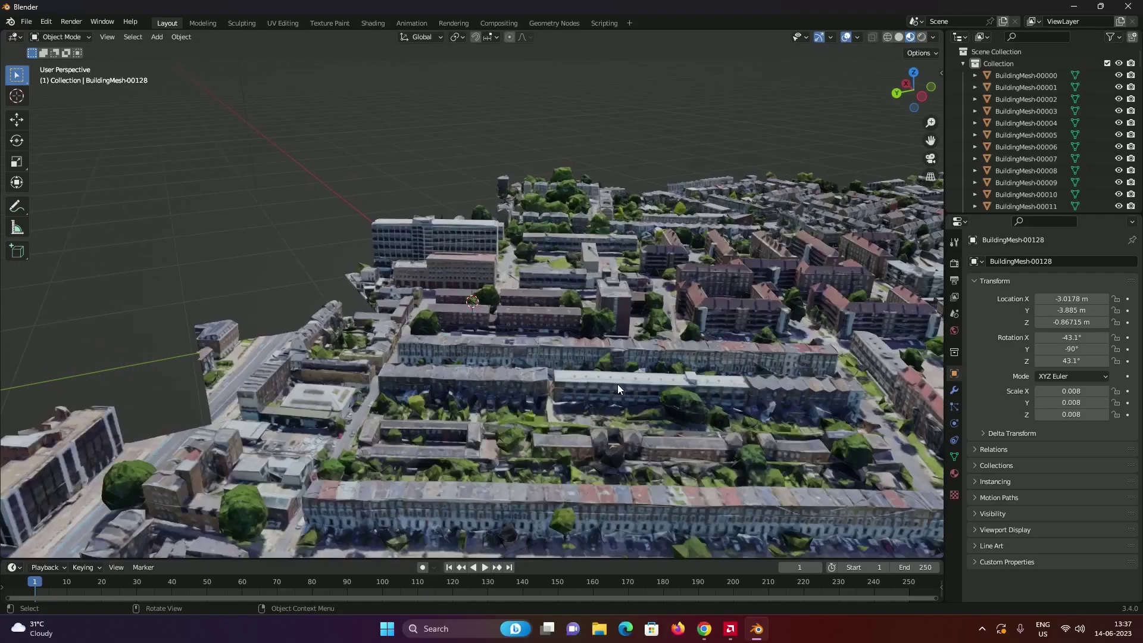
pyautogui.scroll(2, 722, 349)
pyautogui.moveTo(685, 350); pyautogui.dragTo(452, 339, button='middle')
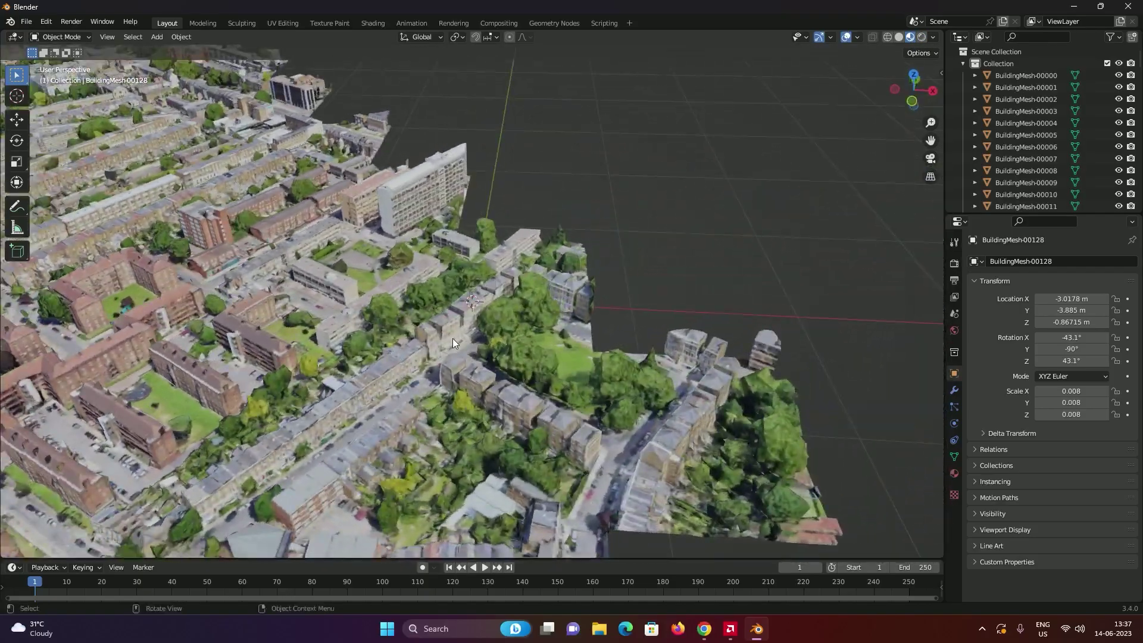
pyautogui.scroll(-6, 666, 262)
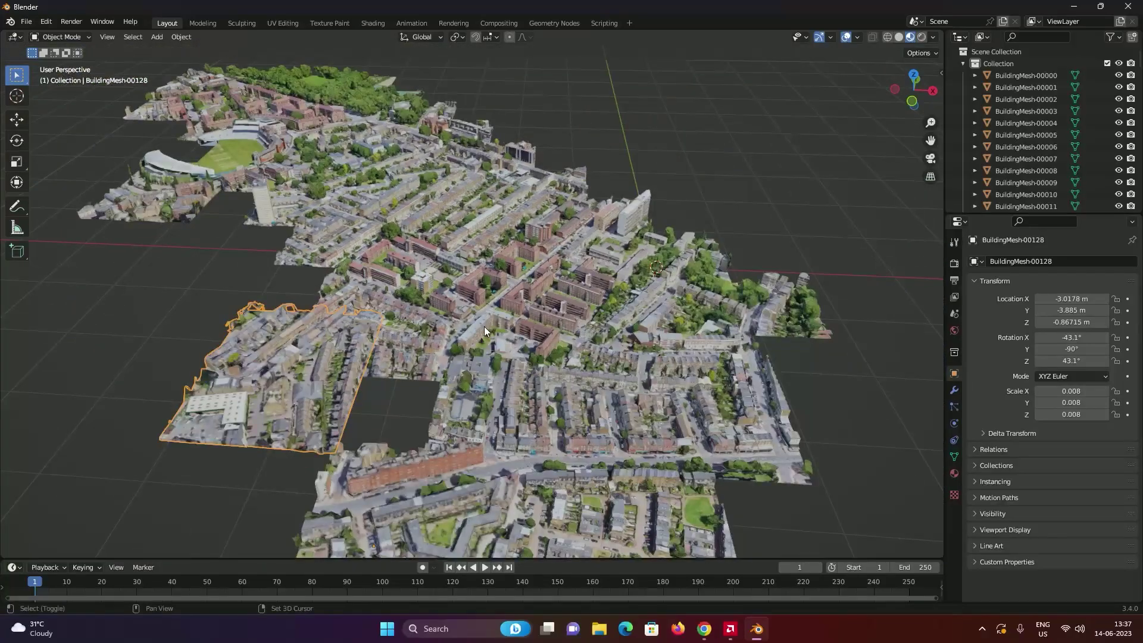
pyautogui.scroll(3, 356, 270)
pyautogui.scroll(6, 356, 274)
pyautogui.scroll(-3, 605, 232)
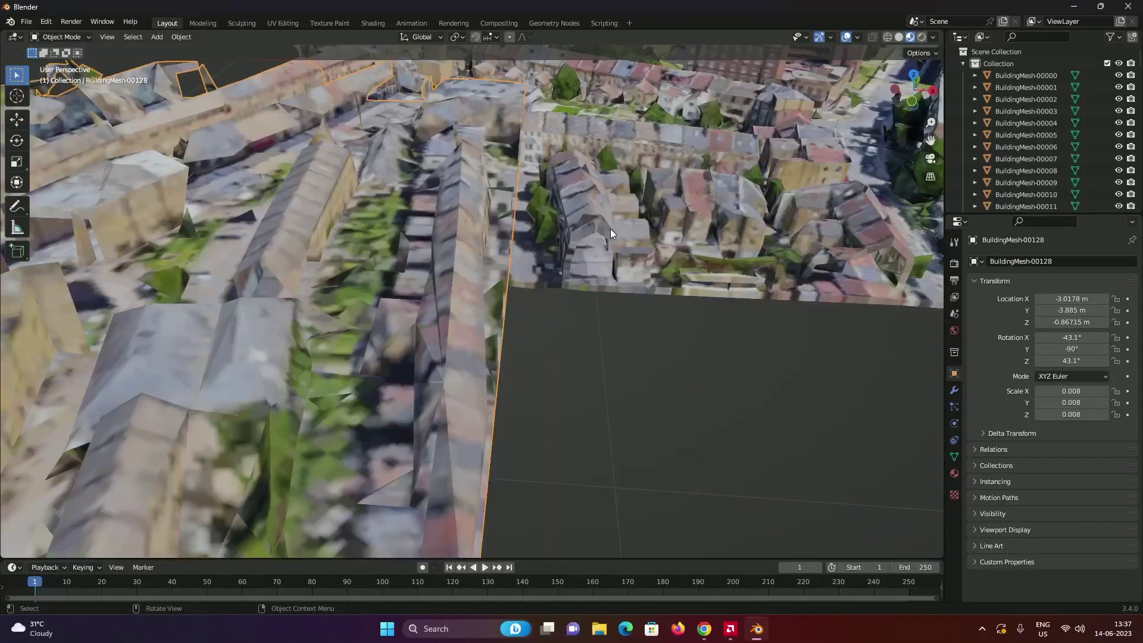
pyautogui.moveTo(617, 212); pyautogui.dragTo(544, 213, button='middle')
pyautogui.scroll(5, 544, 212)
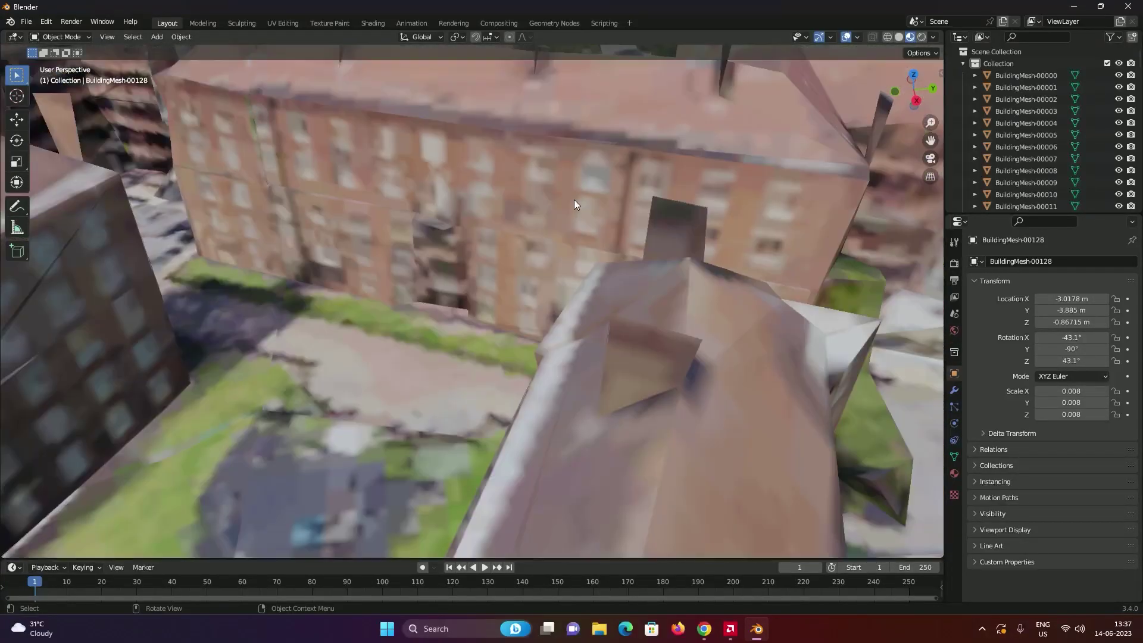
pyautogui.scroll(-10, 621, 199)
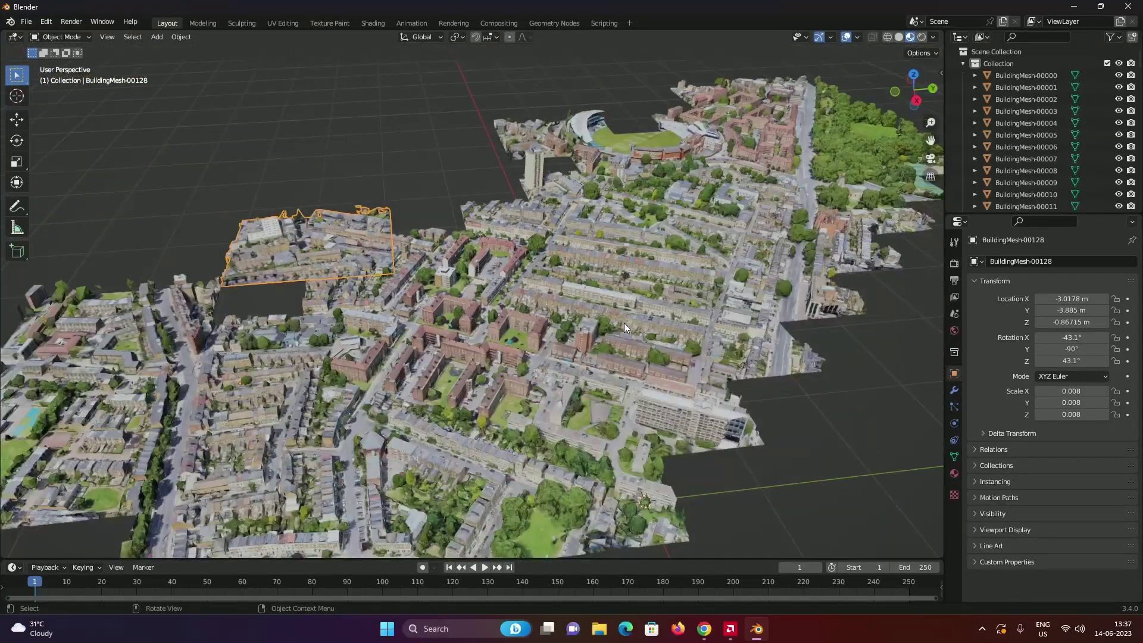
pyautogui.moveTo(624, 322); pyautogui.dragTo(595, 308, button='middle')
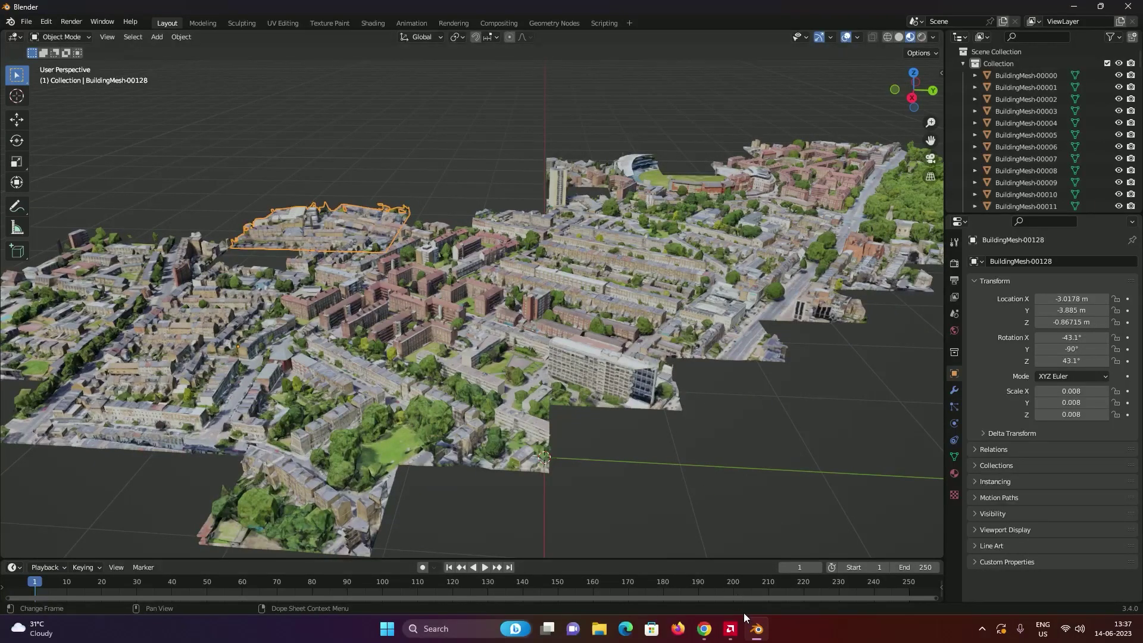
pyautogui.click(730, 629)
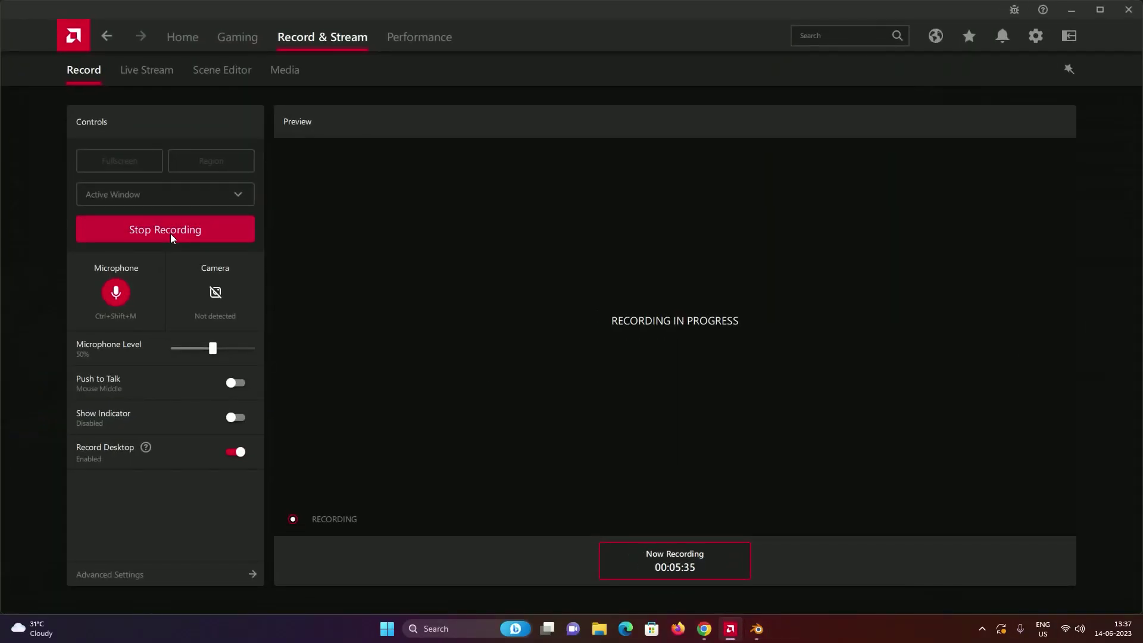